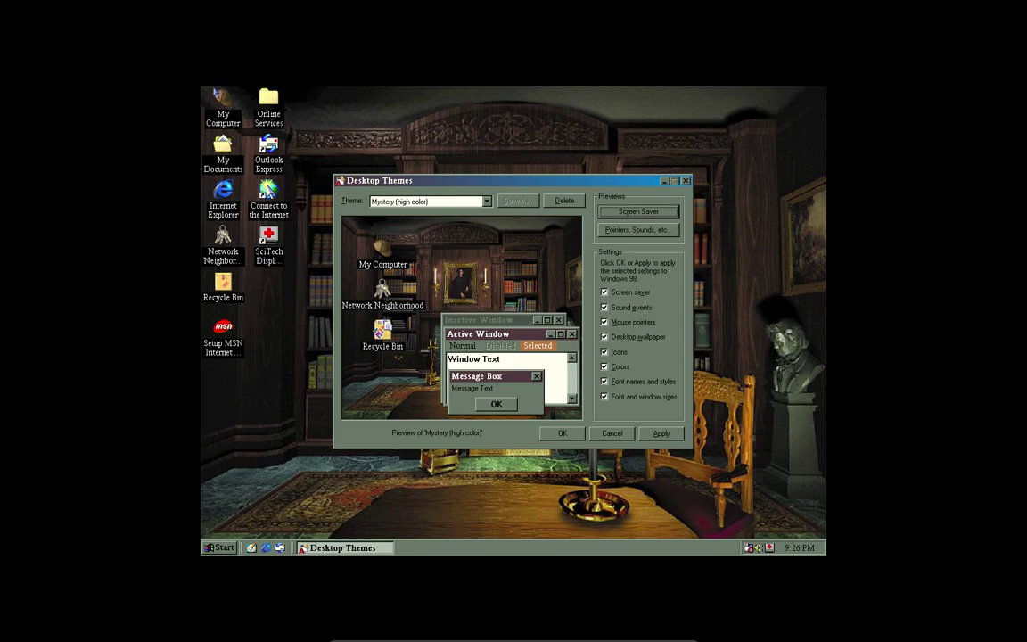
# Open My Computer under the Mystery theme, try out resizing and minimizing its window, and close it
pyautogui.doubleClick(223, 100)
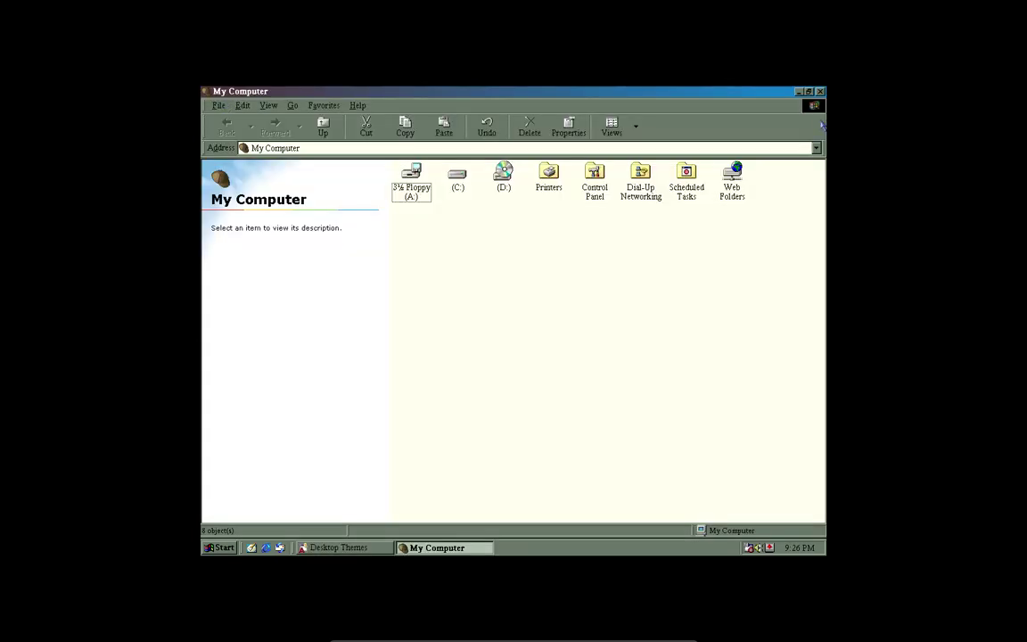
pyautogui.click(808, 92)
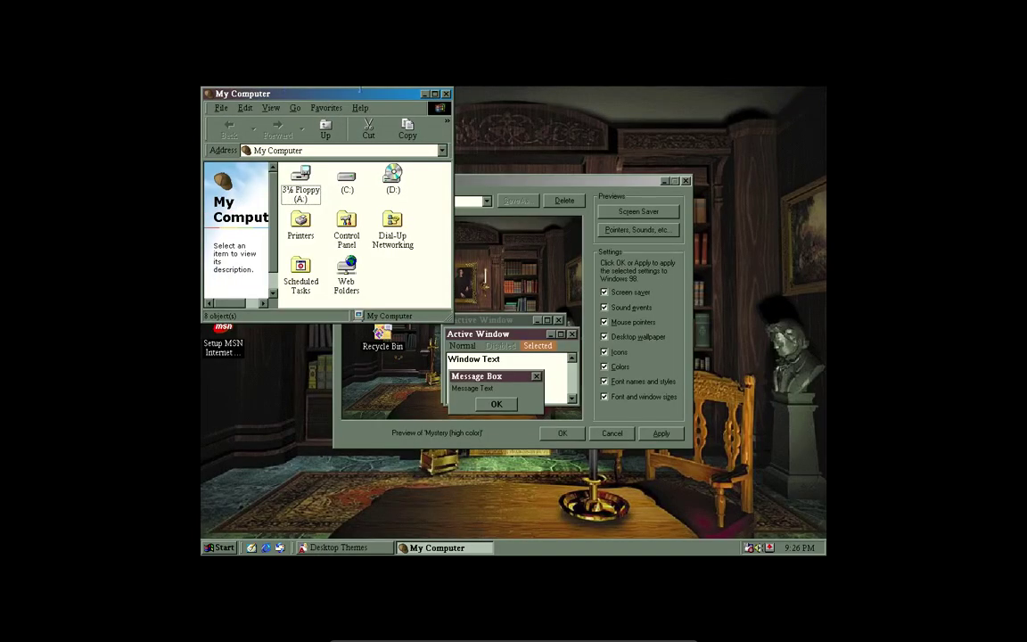
pyautogui.click(424, 93)
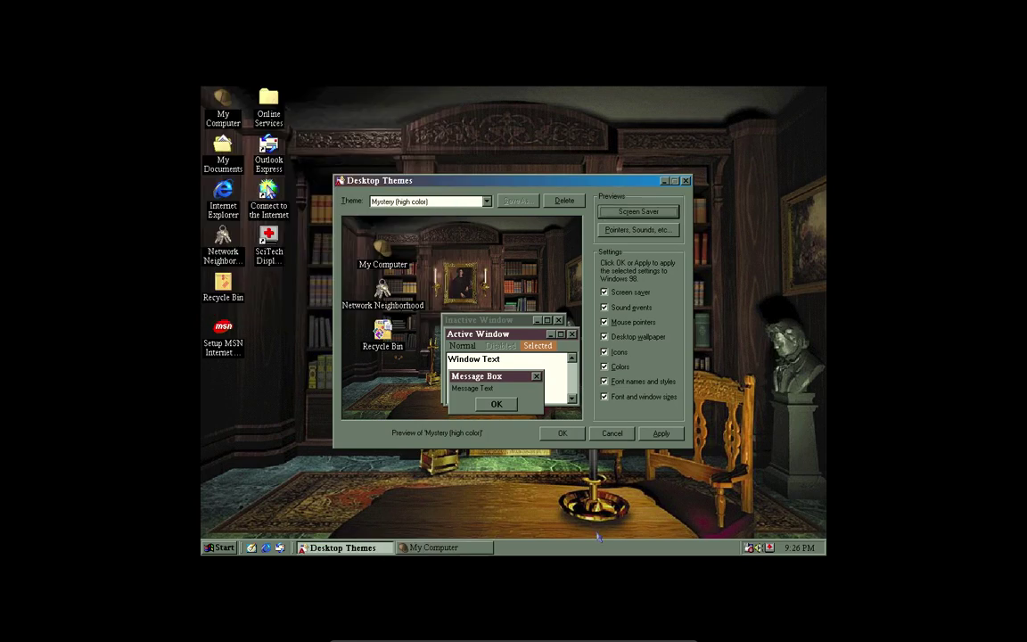
pyautogui.click(430, 547)
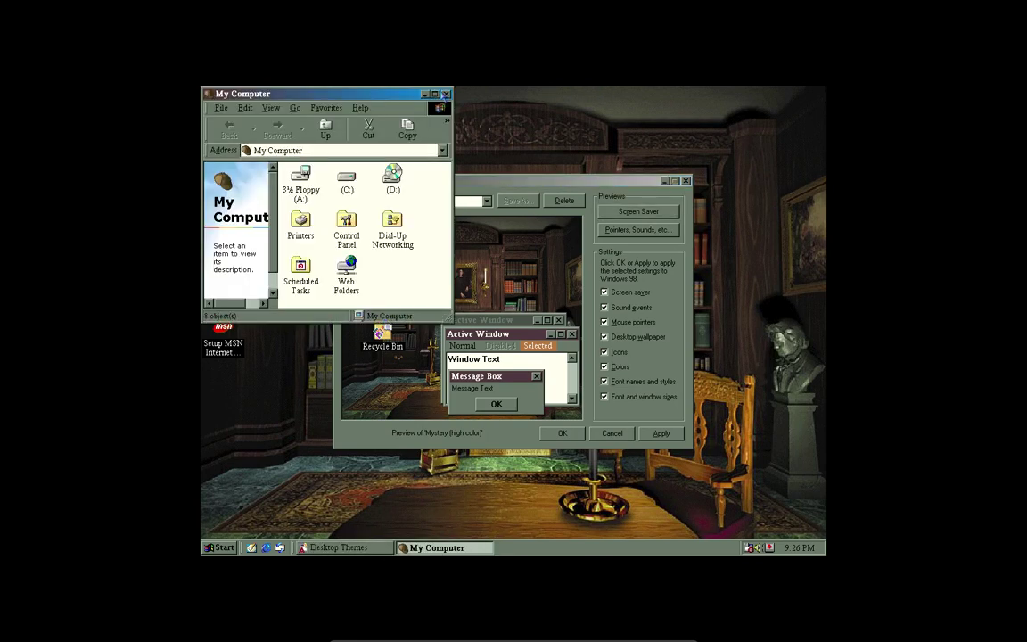
pyautogui.click(434, 93)
pyautogui.hotkey('alt', 'F4')
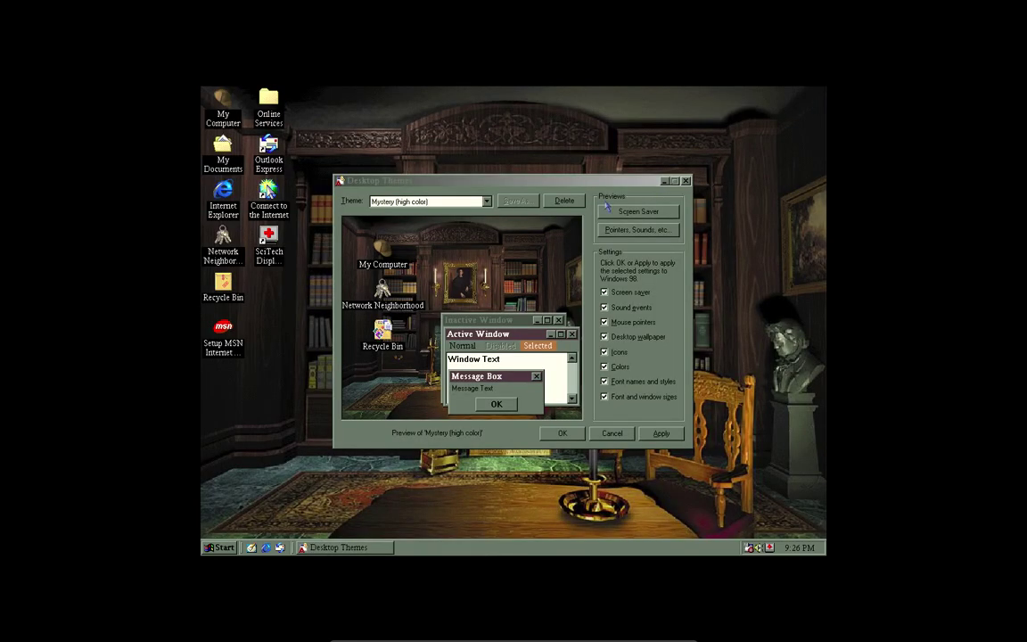
# Apply the Nature (high color) desktop theme
pyautogui.click(474, 201)
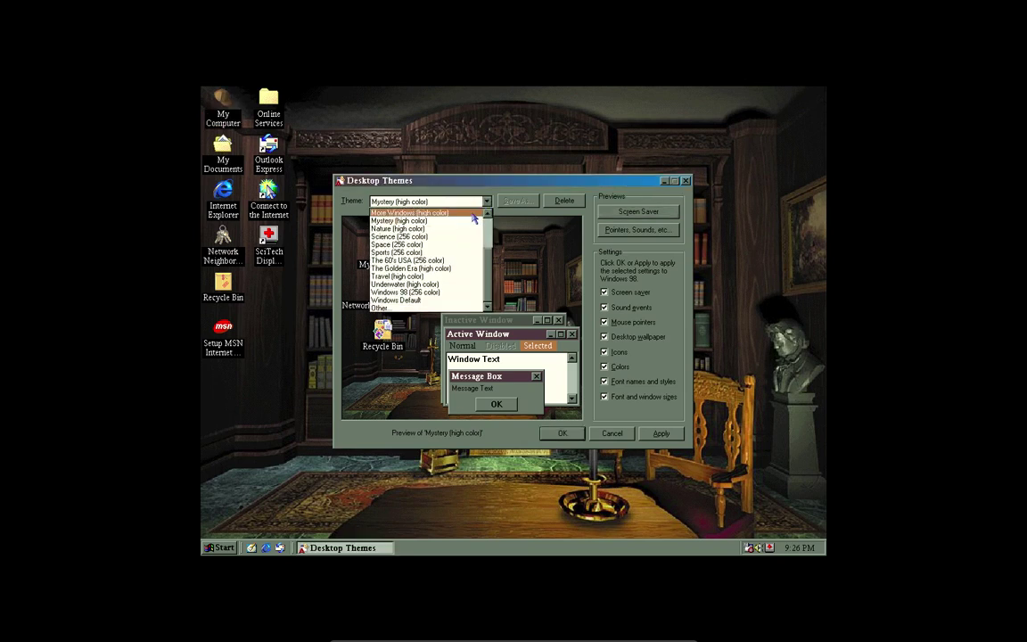
pyautogui.click(474, 234)
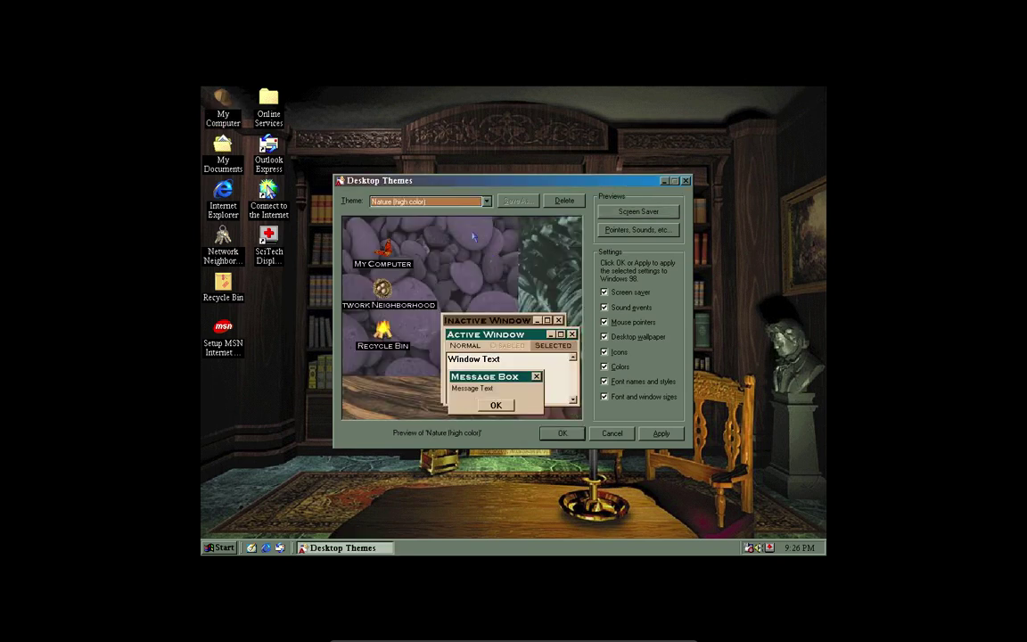
pyautogui.click(655, 433)
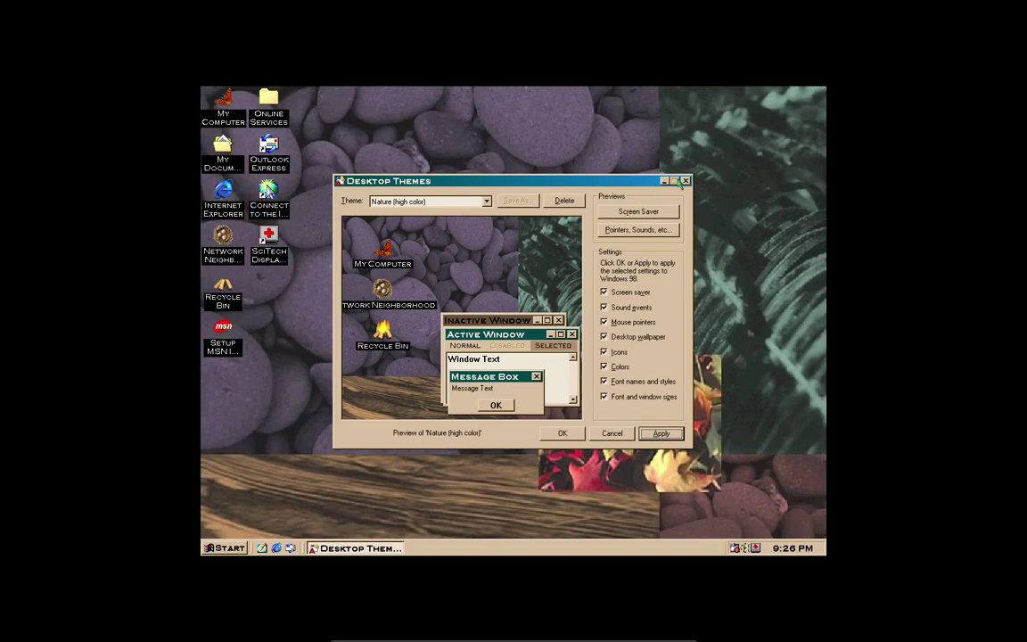
# Minimize and restore the Desktop Themes window to view the Nature wallpaper, and look at the Start menu's program list
pyautogui.click(665, 181)
pyautogui.click(355, 547)
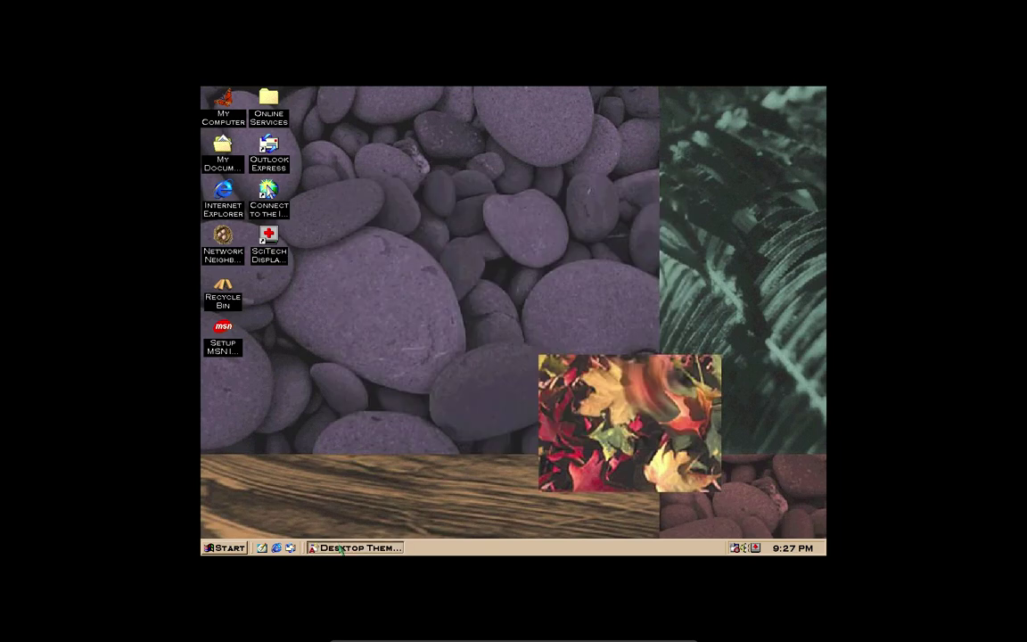
pyautogui.click(213, 549)
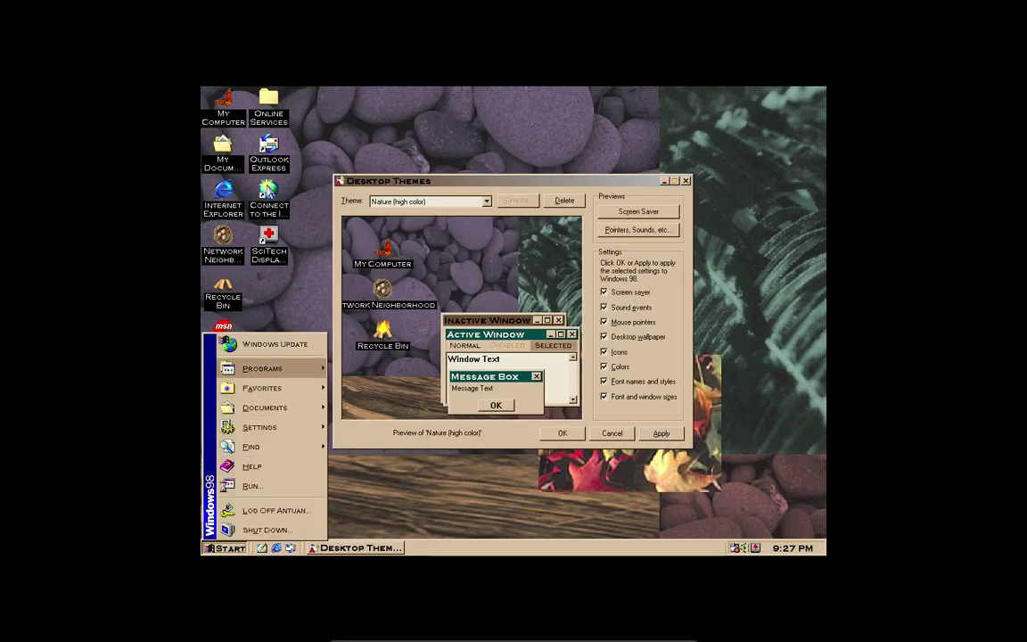
pyautogui.moveTo(294, 372)
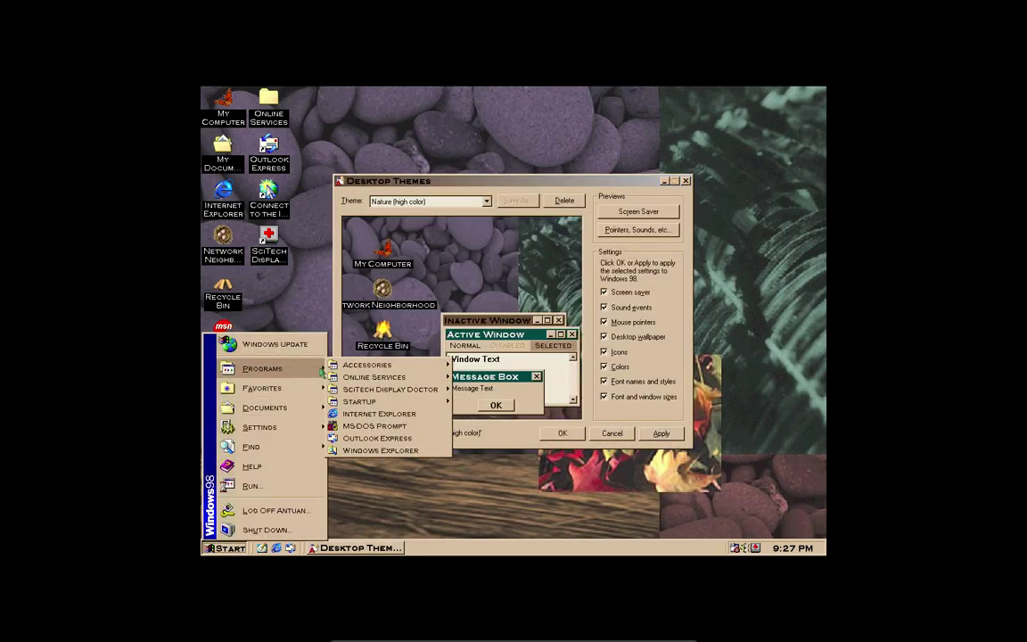
pyautogui.click(533, 187)
# Preview the Nature theme's screen saver
pyautogui.click(486, 201)
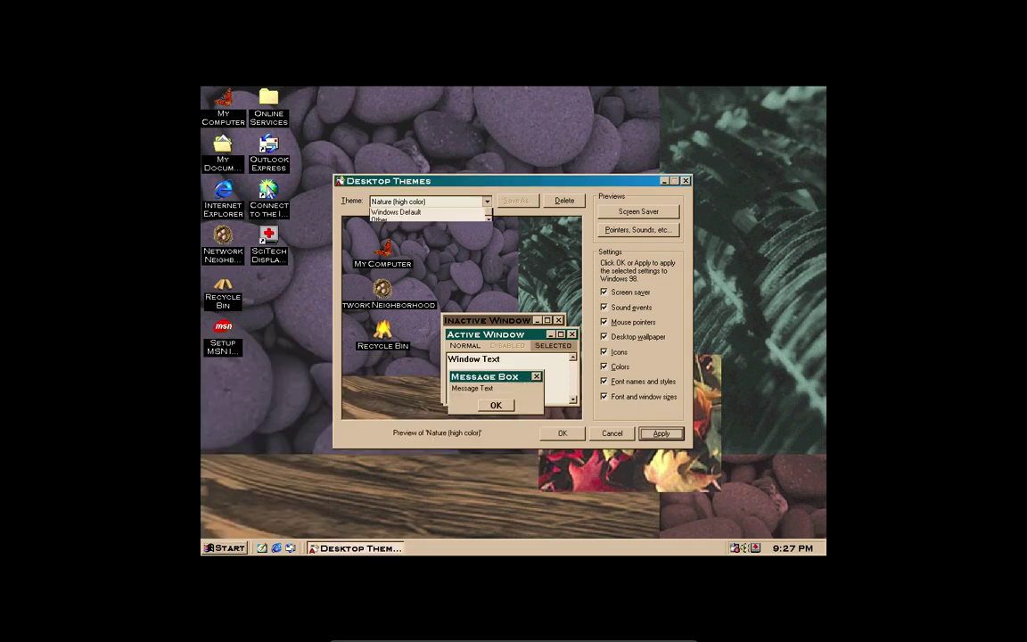
pyautogui.click(597, 203)
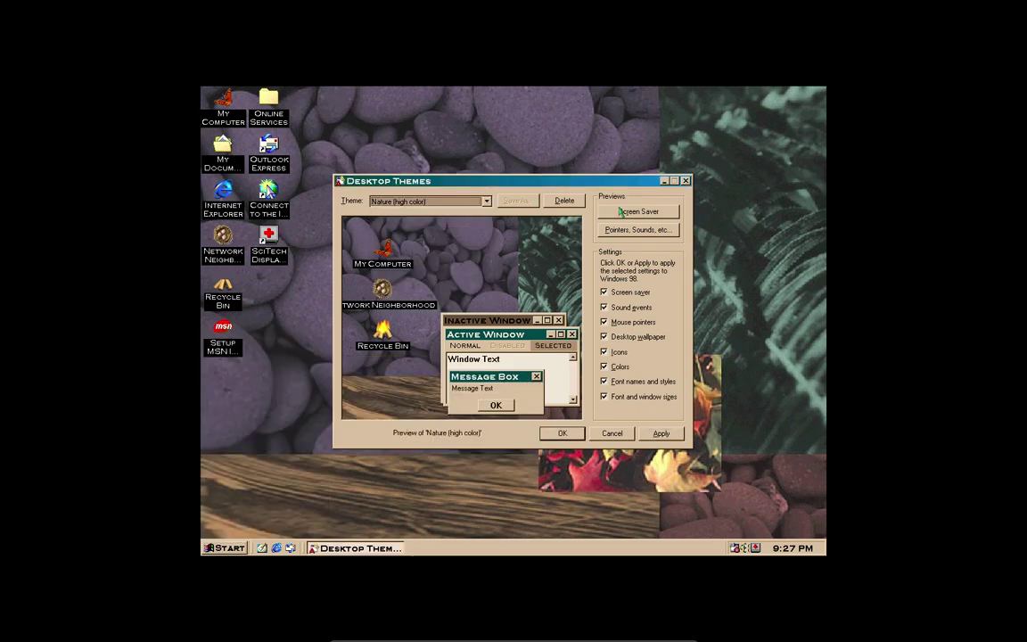
pyautogui.click(635, 211)
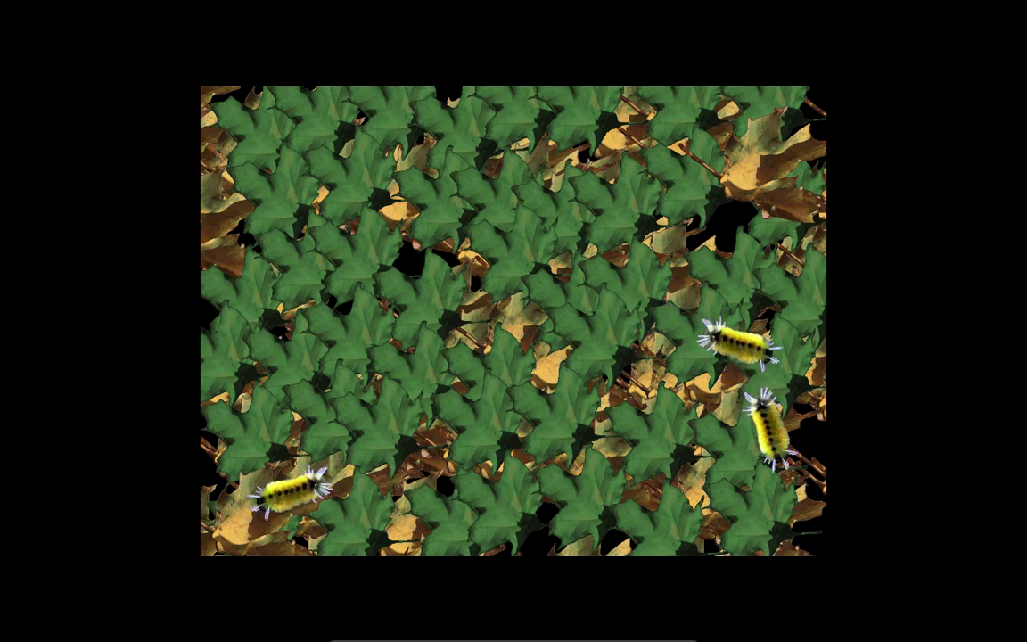
pyautogui.moveTo(627, 210)
# Apply the Science (256 color) desktop theme and look at its mouse pointer preview
pyautogui.click(412, 204)
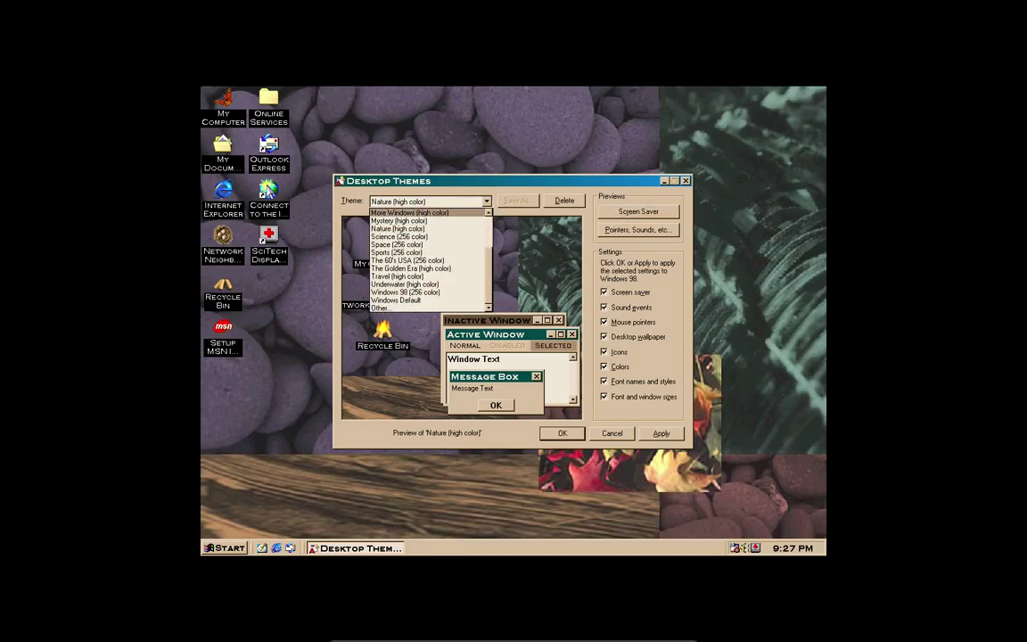
pyautogui.click(419, 236)
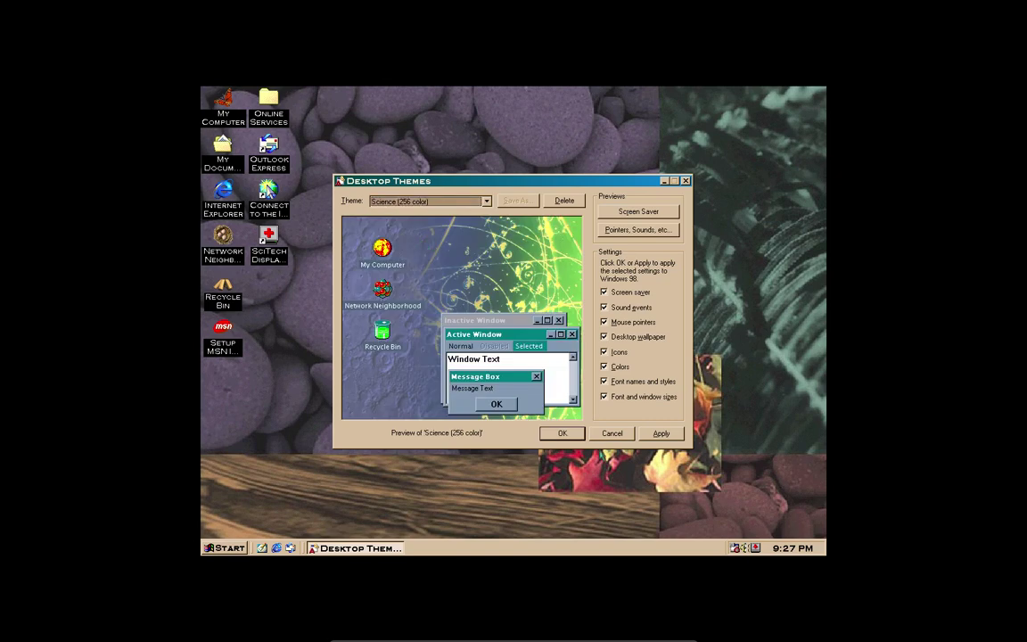
pyautogui.click(664, 434)
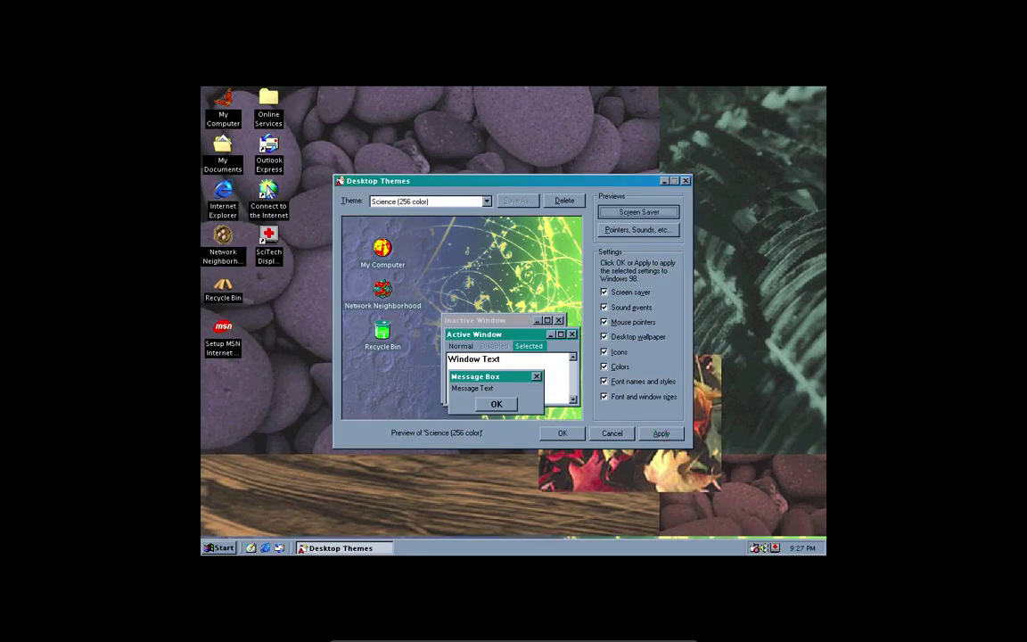
pyautogui.click(633, 230)
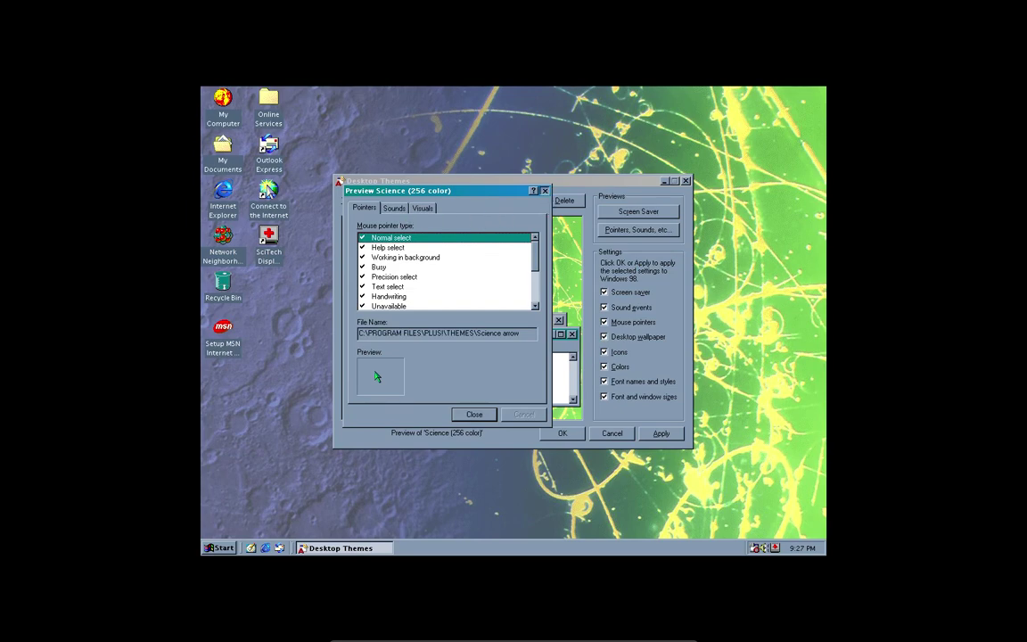
pyautogui.press('Escape')
# View the Science wallpaper with the Desktop Themes window minimized, restore the window, and look at the Start menu
pyautogui.click(664, 181)
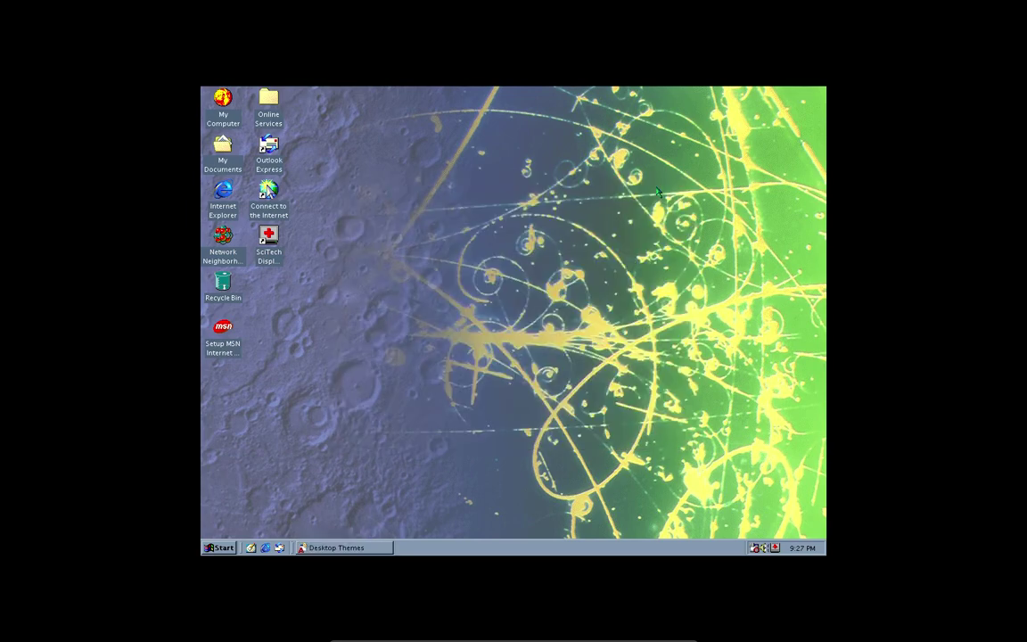
pyautogui.click(343, 547)
pyautogui.click(220, 547)
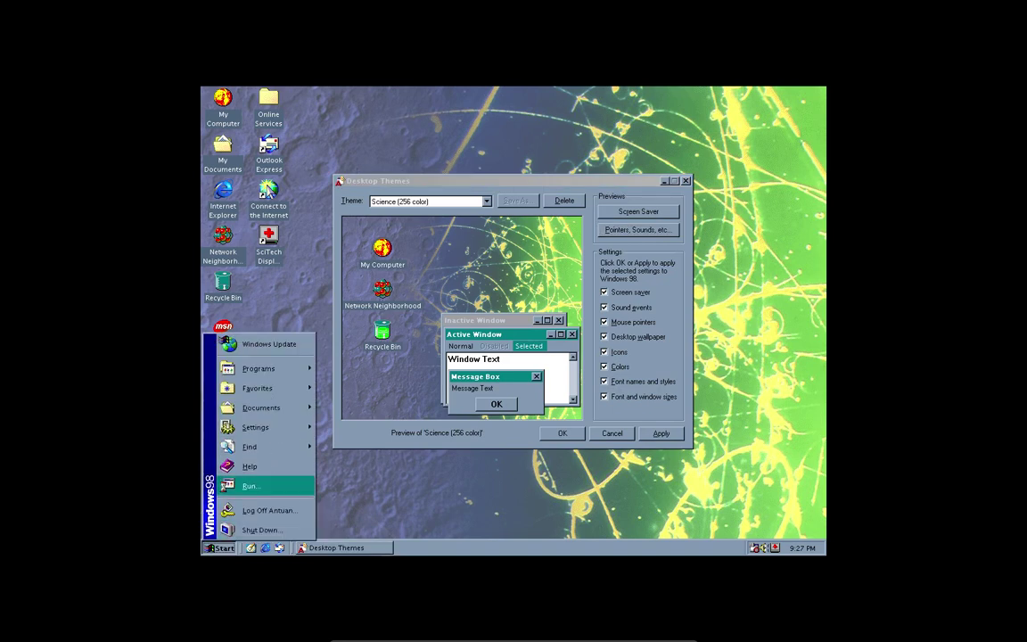
# Open My Computer under the Science theme, switch its window between restored and maximized size, and close it
pyautogui.click(214, 105)
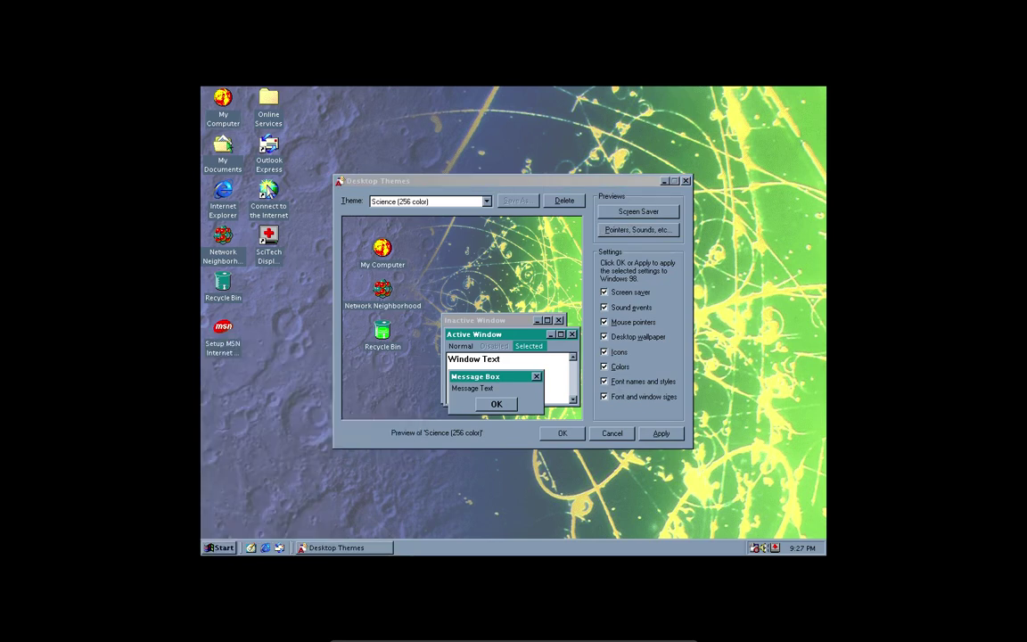
pyautogui.press('Return')
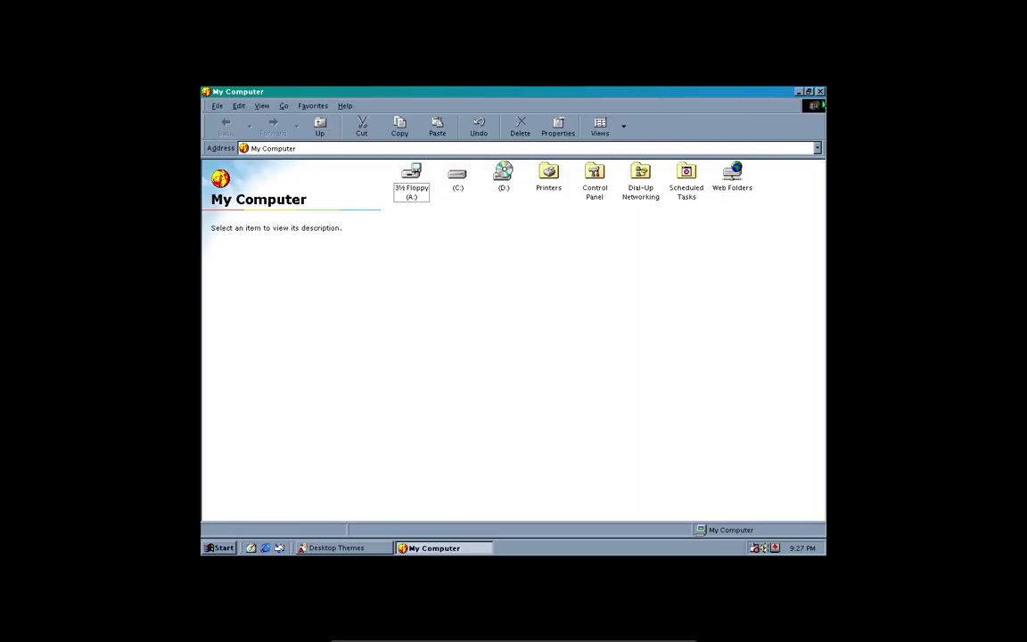
pyautogui.doubleClick(546, 92)
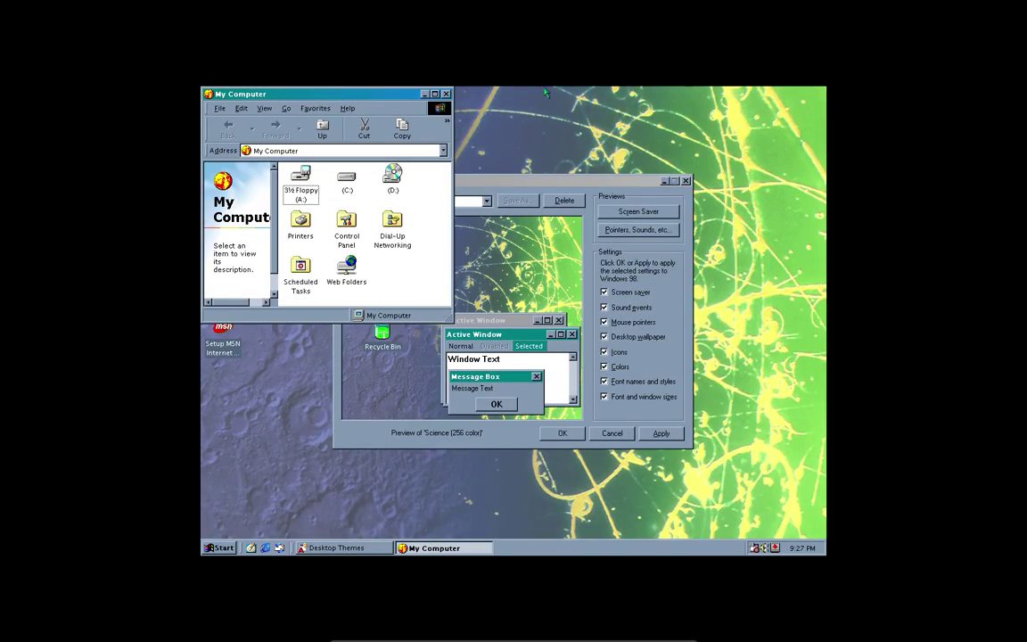
pyautogui.click(434, 94)
pyautogui.click(819, 92)
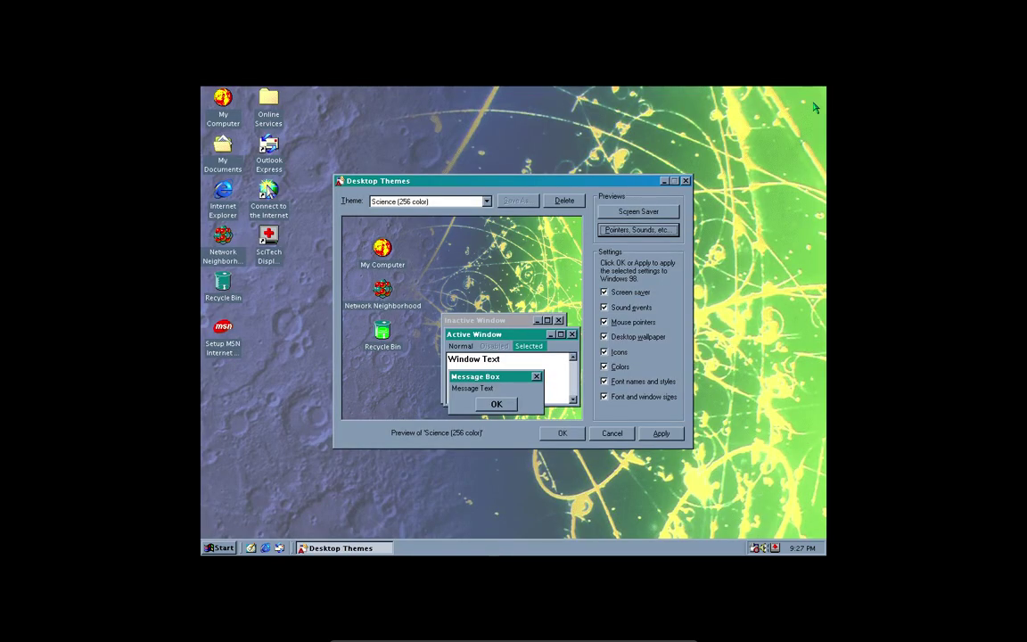
# Apply the Space (256 color) desktop theme and preview its screen saver
pyautogui.click(488, 200)
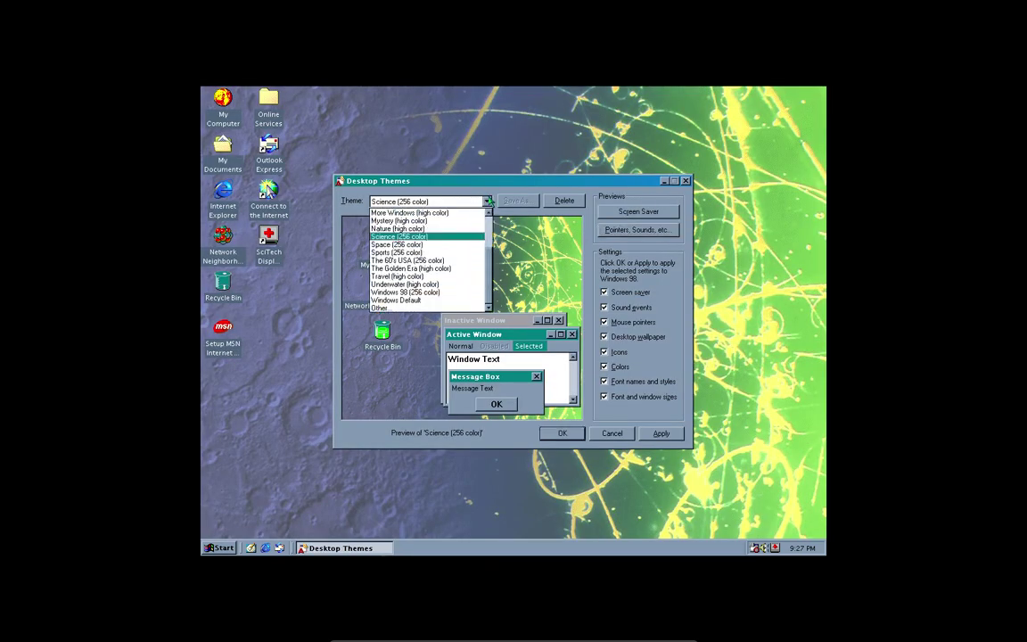
pyautogui.click(396, 244)
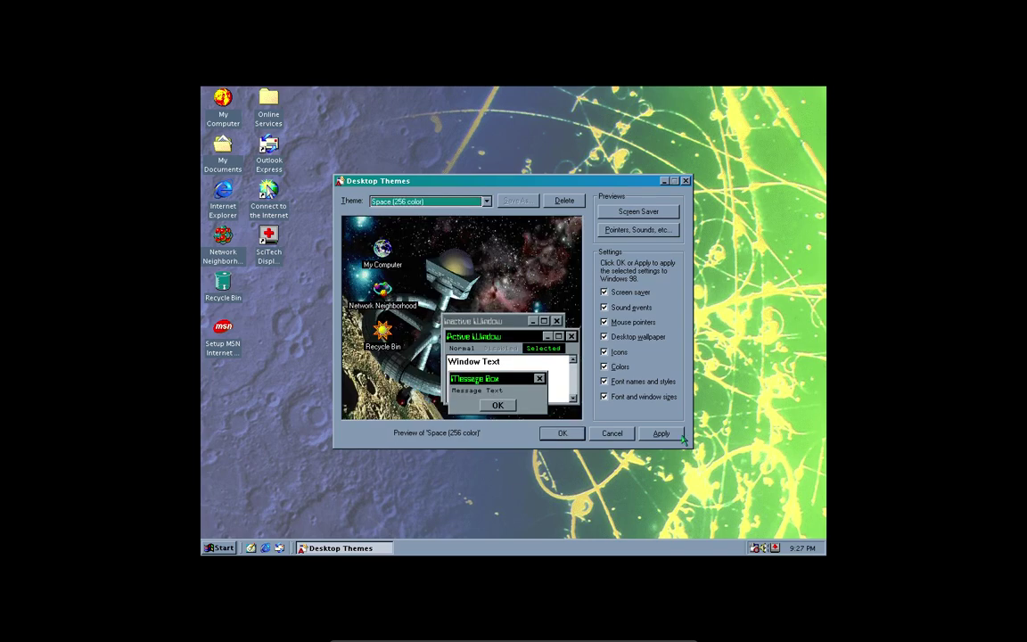
pyautogui.click(679, 433)
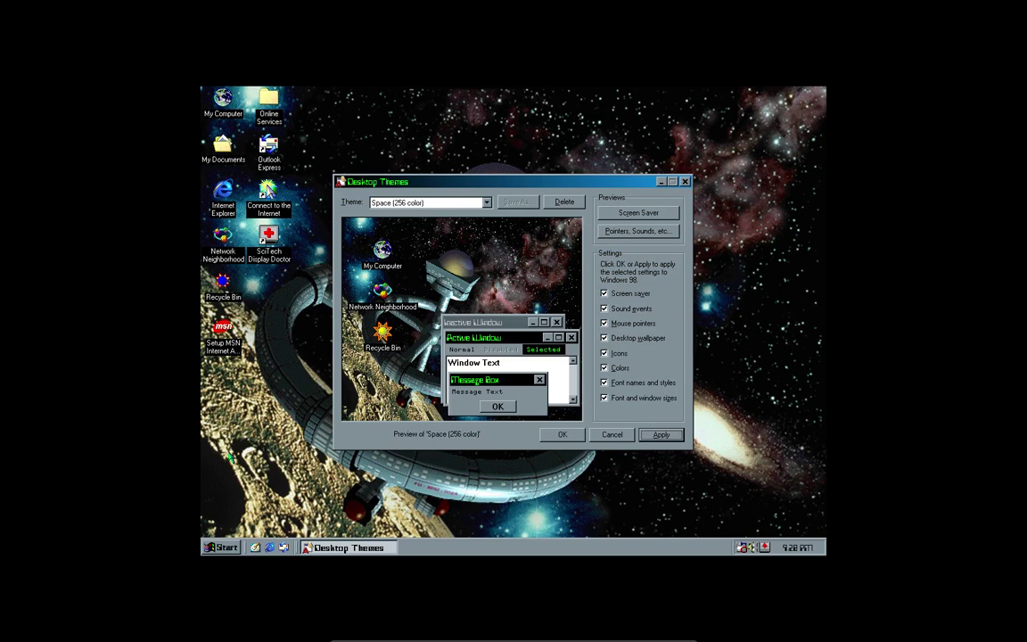
pyautogui.click(644, 214)
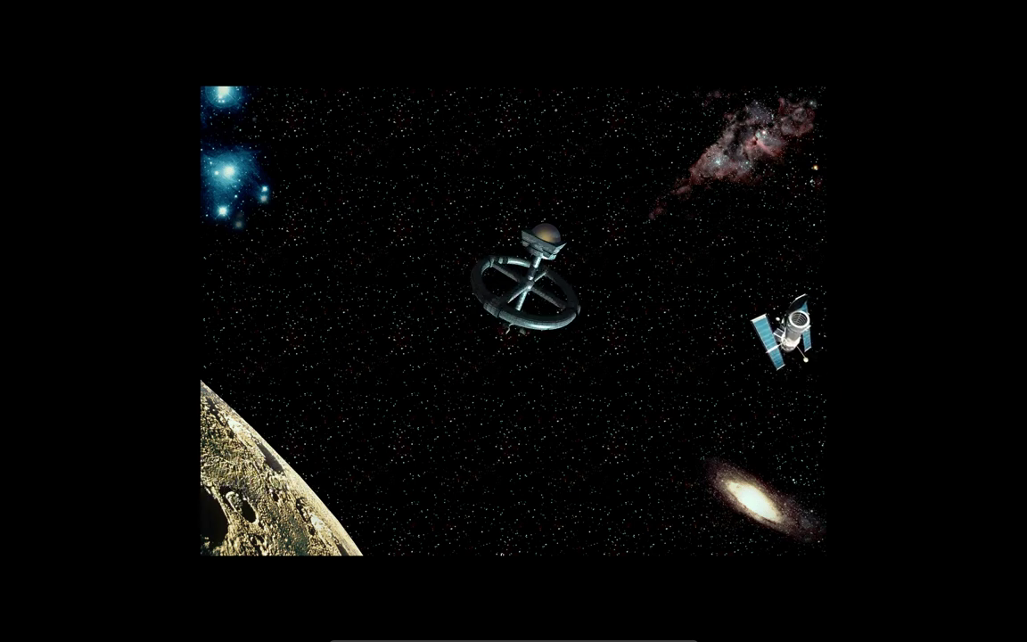
pyautogui.moveTo(706, 92)
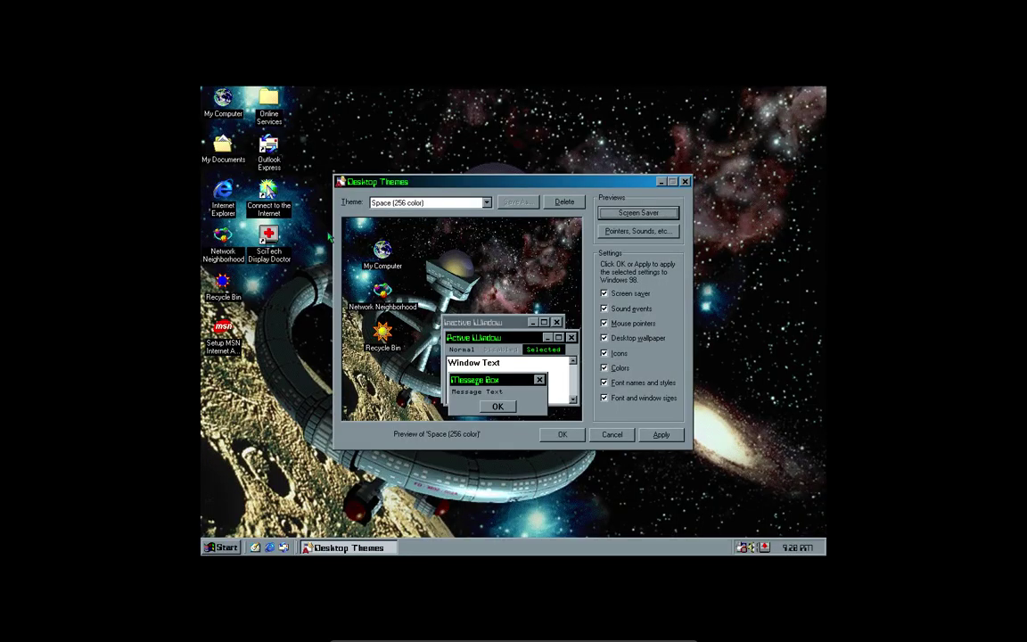
# Open My Computer under the Space theme, try out restoring, maximizing and minimizing its window, and close it
pyautogui.doubleClick(222, 100)
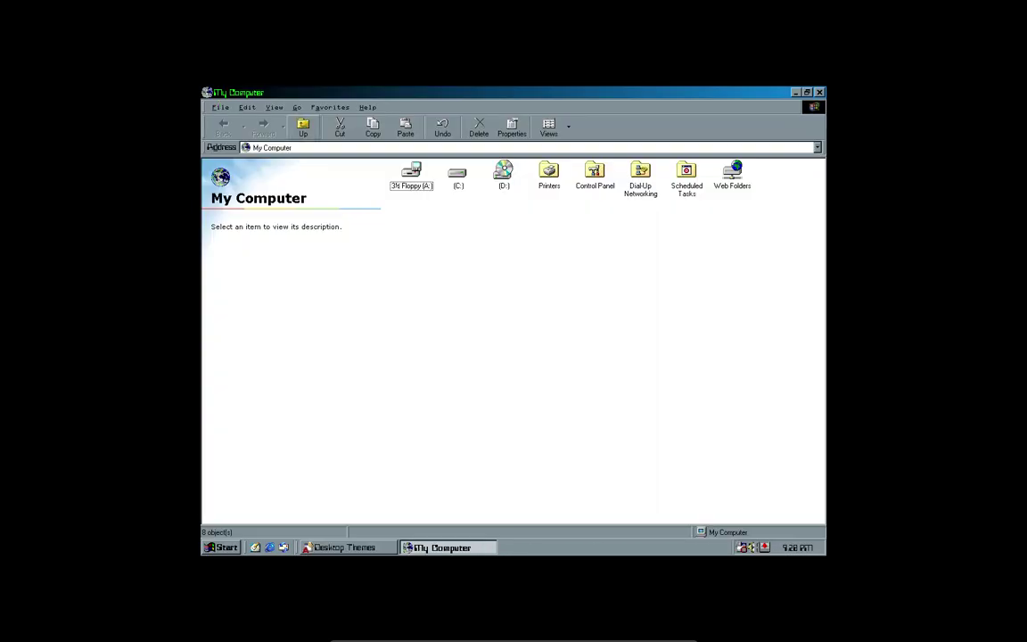
pyautogui.doubleClick(729, 92)
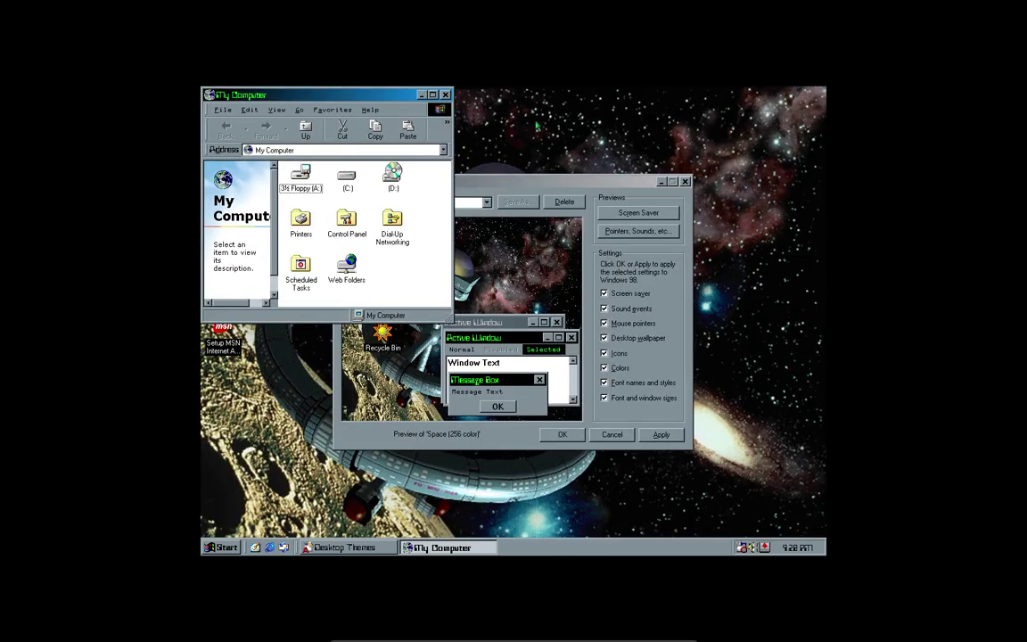
pyautogui.click(432, 95)
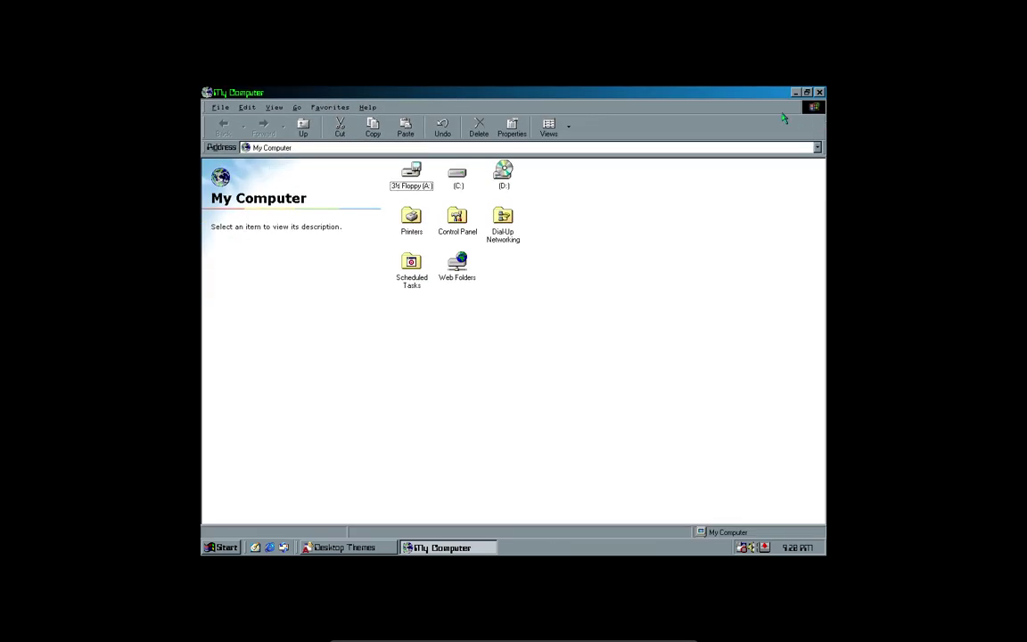
pyautogui.click(795, 92)
pyautogui.click(441, 547)
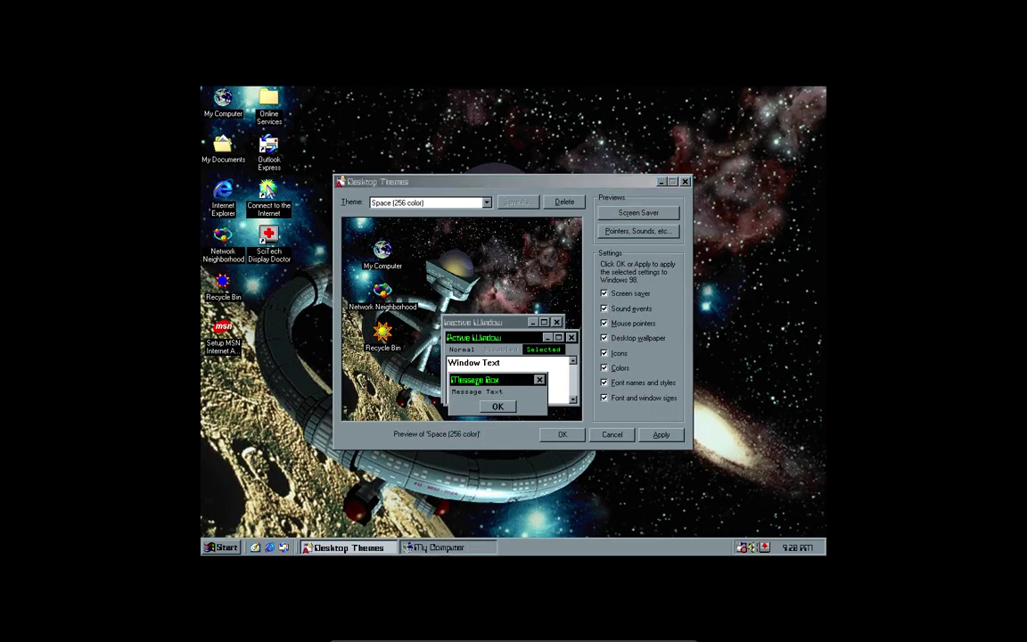
pyautogui.click(819, 92)
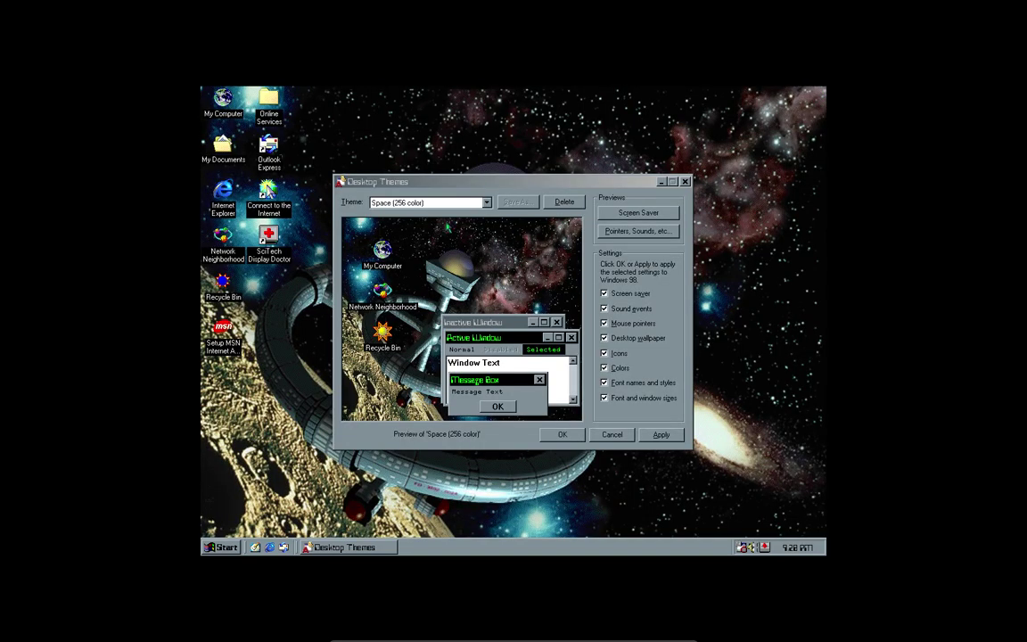
# Apply the Sports (256 color) desktop theme
pyautogui.click(486, 203)
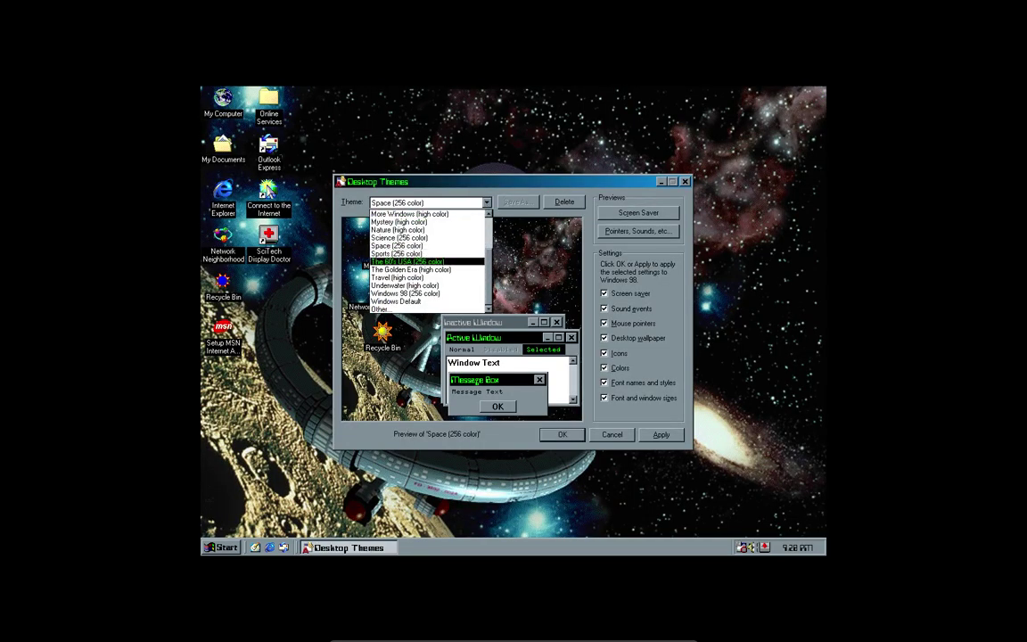
pyautogui.click(451, 262)
pyautogui.click(661, 434)
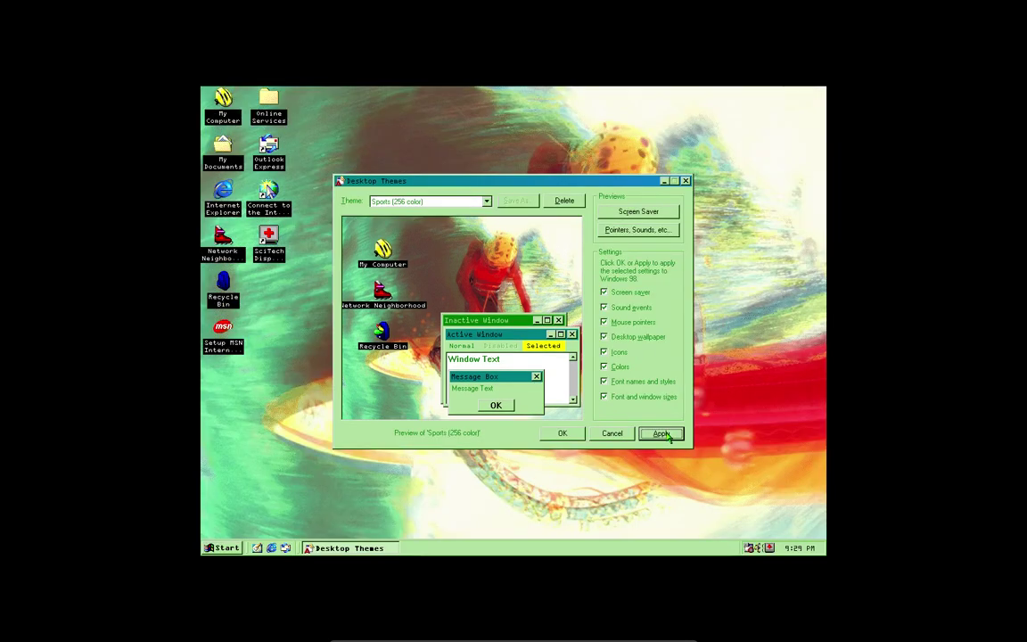
# Look at the Start menu under the Sports theme down to the Communications submenu of Accessories, and close it
pyautogui.click(223, 548)
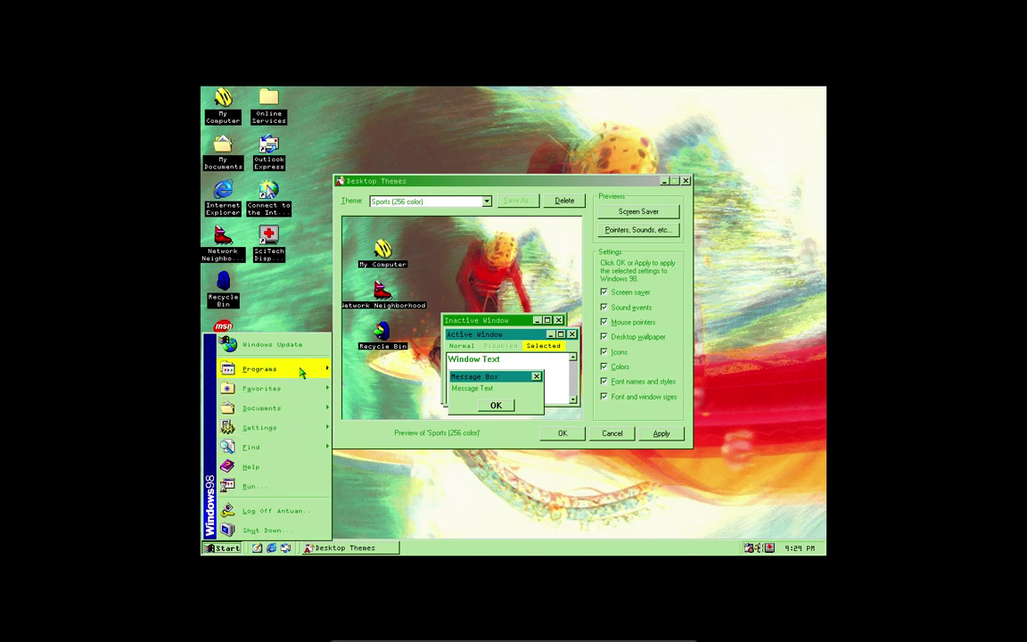
pyautogui.moveTo(301, 372)
pyautogui.moveTo(392, 367)
pyautogui.moveTo(486, 370)
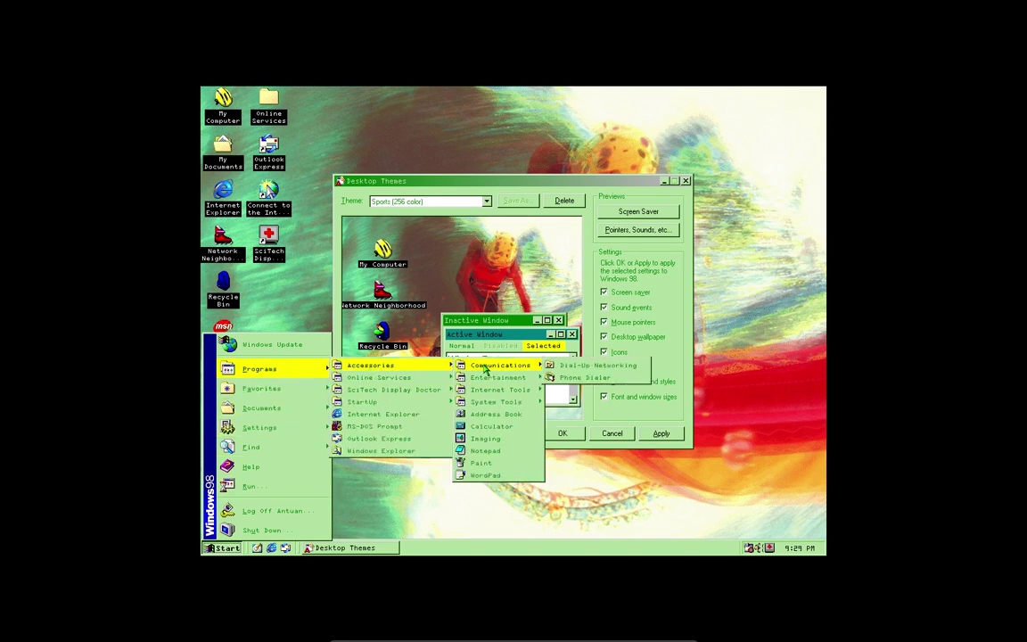
pyautogui.click(458, 89)
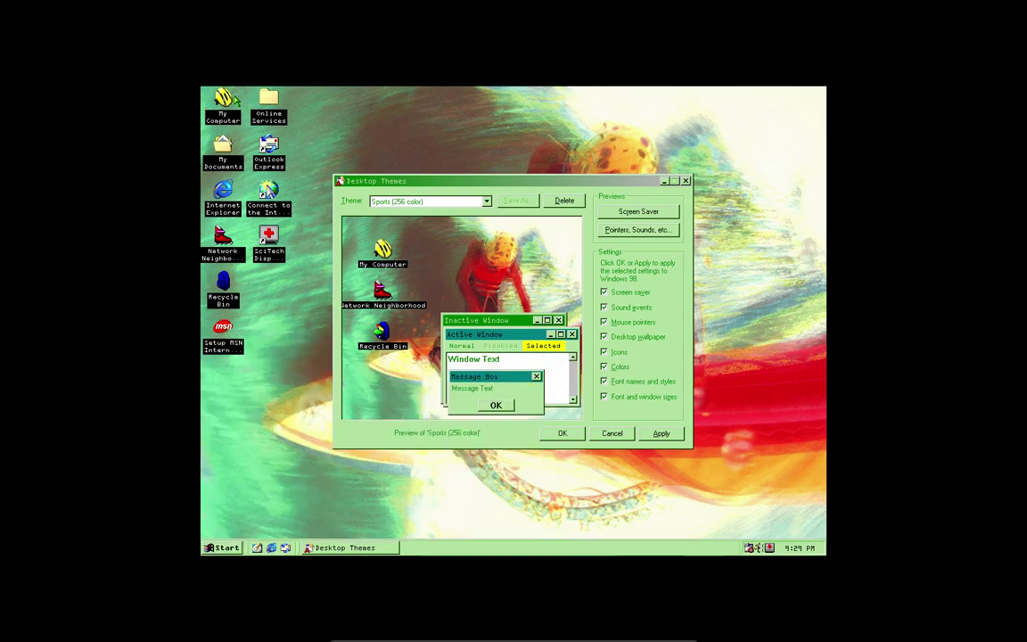
# Open My Computer under the Sports theme, switch its window between restored and maximized size, and close it
pyautogui.click(234, 99)
pyautogui.doubleClick(234, 99)
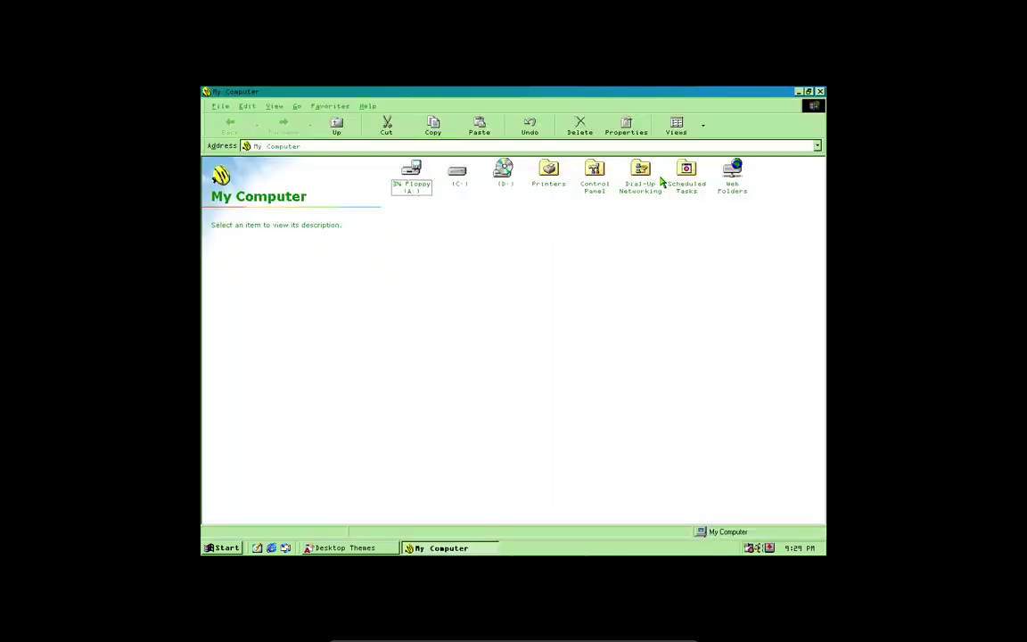
pyautogui.click(809, 91)
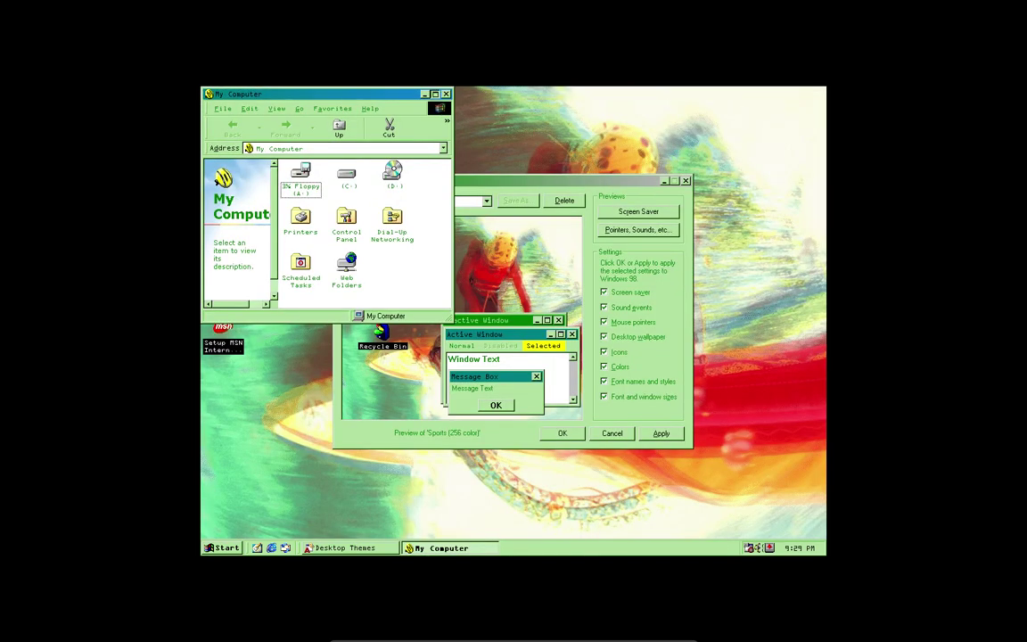
pyautogui.click(434, 93)
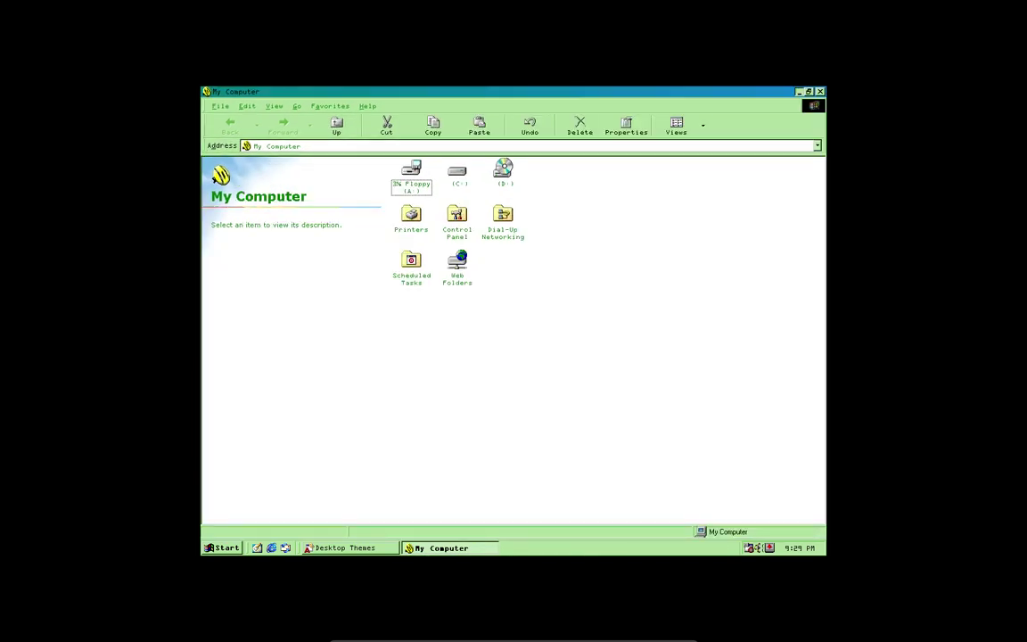
pyautogui.click(437, 547)
pyautogui.click(436, 548)
pyautogui.hotkey('alt', 'F4')
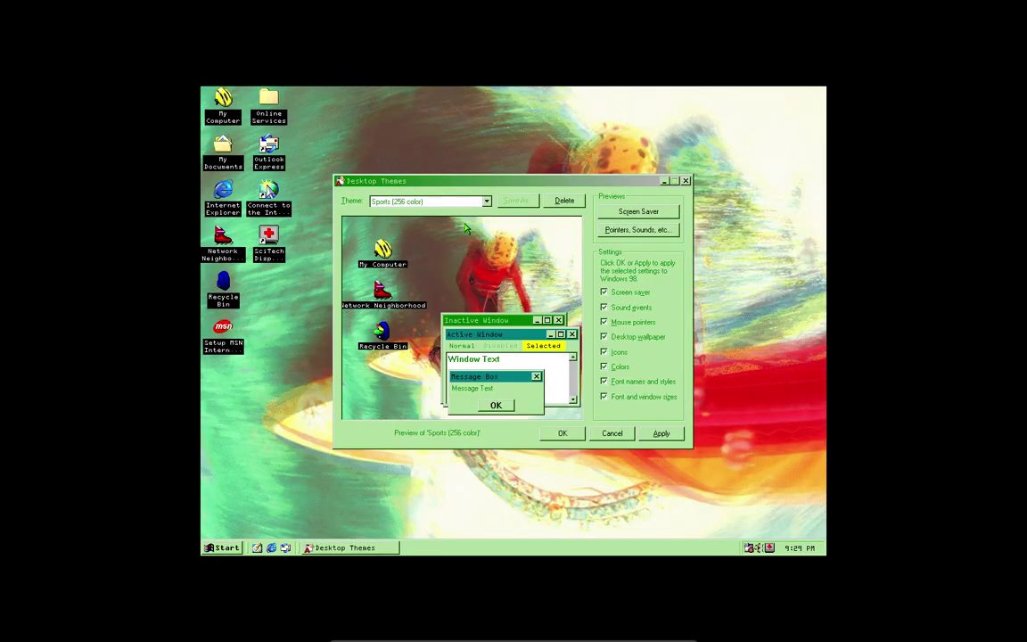
# Preview the Sports theme's screen saver and apply The 60's USA (256 color) desktop theme
pyautogui.click(640, 214)
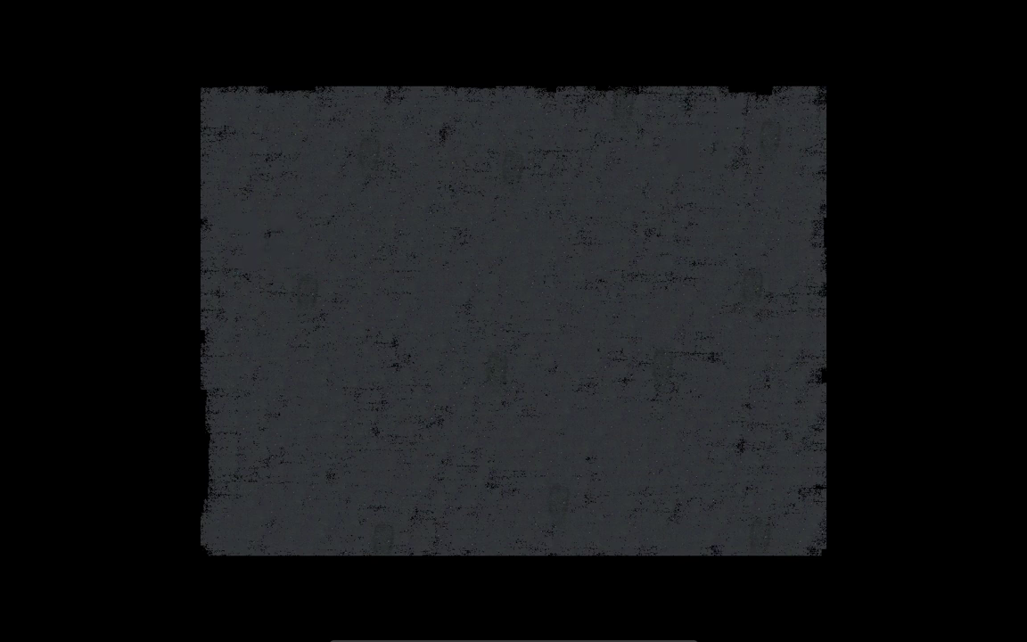
pyautogui.moveTo(643, 217)
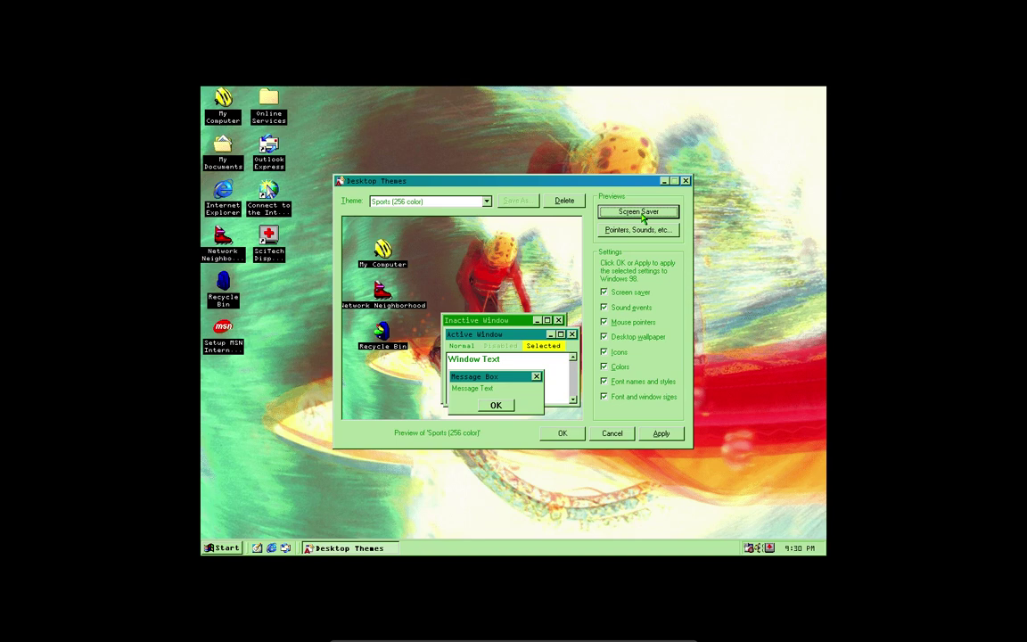
pyautogui.click(435, 201)
pyautogui.click(440, 261)
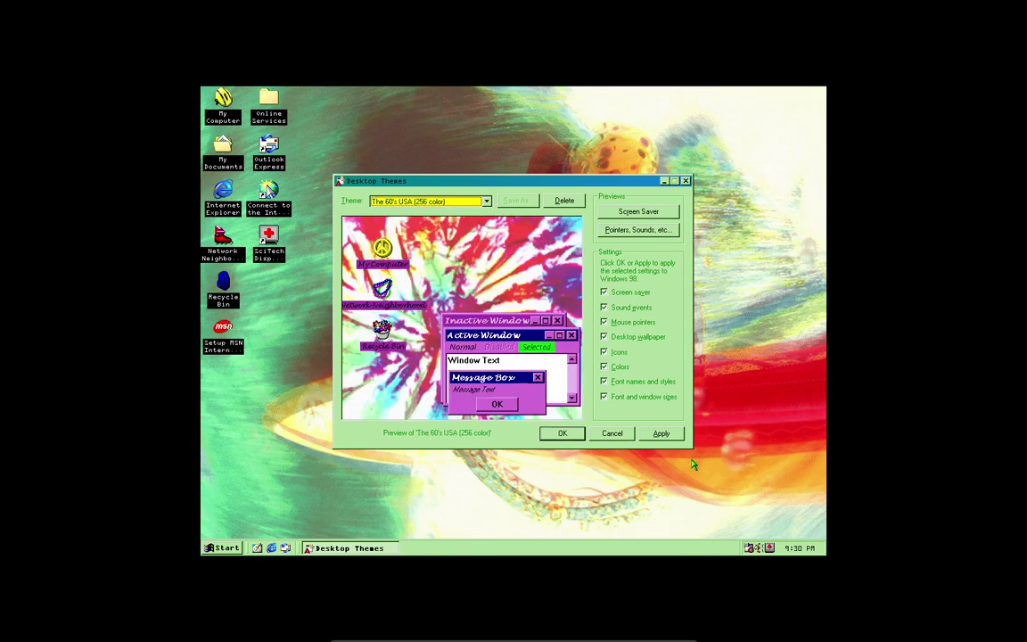
pyautogui.click(664, 434)
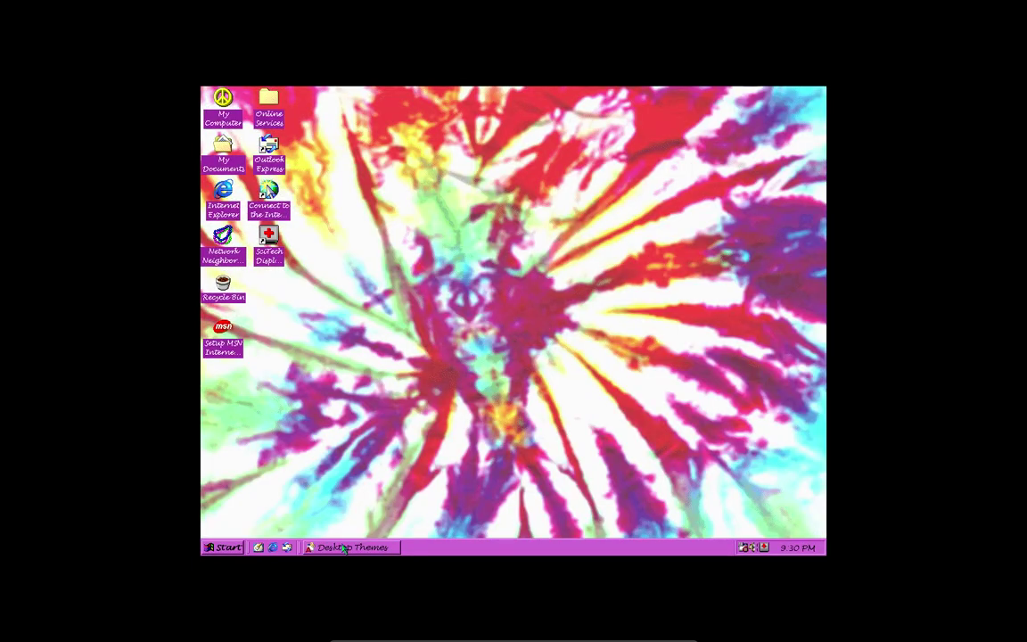
# Open Control Panel under The 60's USA theme with Desktop Themes minimized, and switch its window between restored and maximized size
pyautogui.click(344, 548)
pyautogui.click(344, 548)
pyautogui.click(219, 547)
pyautogui.moveTo(267, 425)
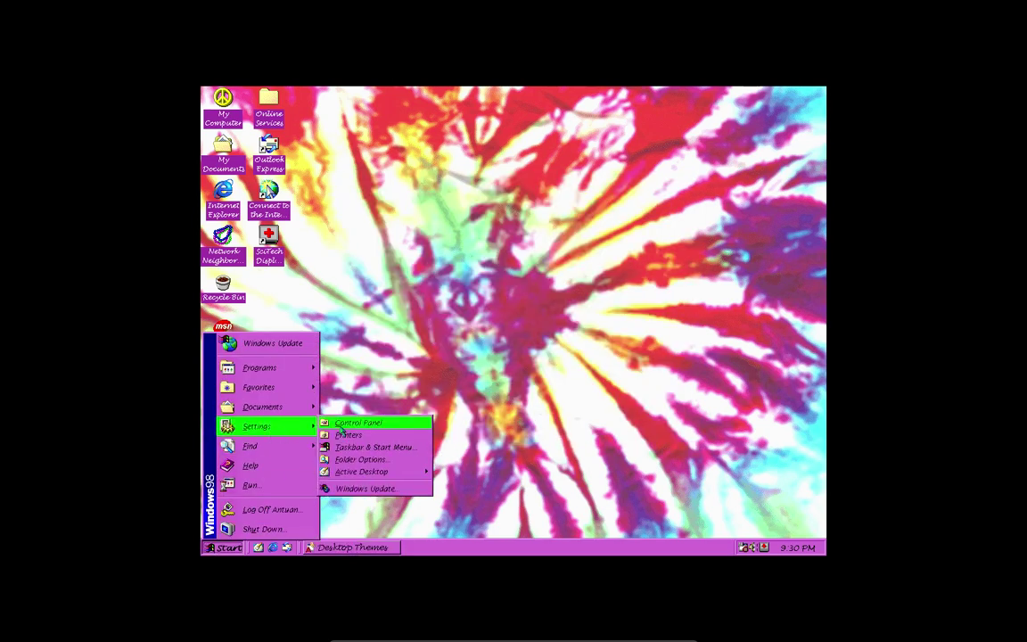
pyautogui.click(343, 422)
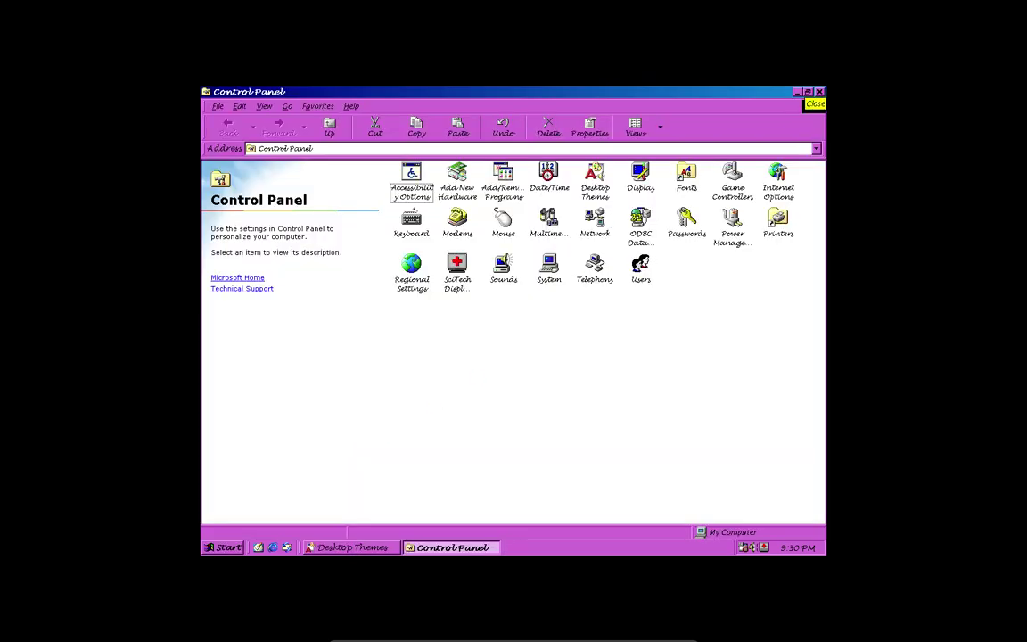
pyautogui.click(808, 92)
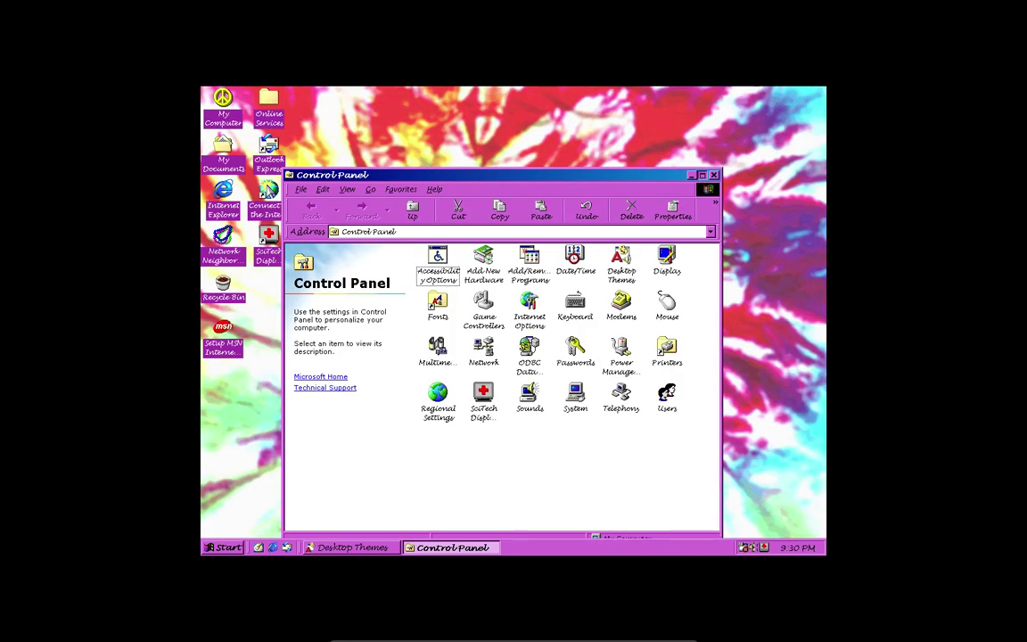
pyautogui.click(701, 175)
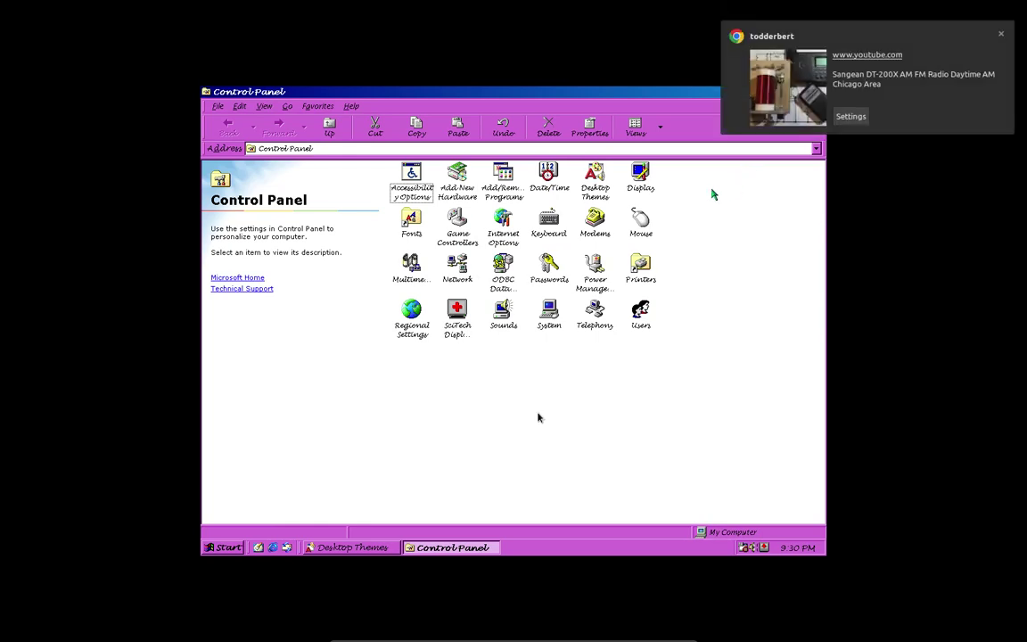
# Dismiss the host's browser notification and let VirtualBox capture the mouse again
pyautogui.click(998, 36)
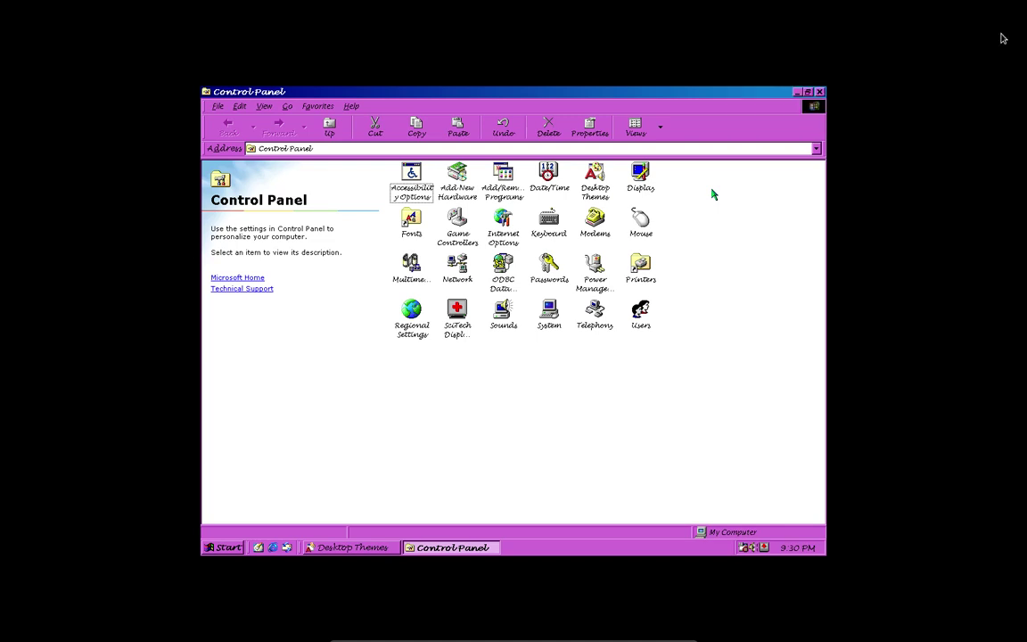
pyautogui.click(759, 113)
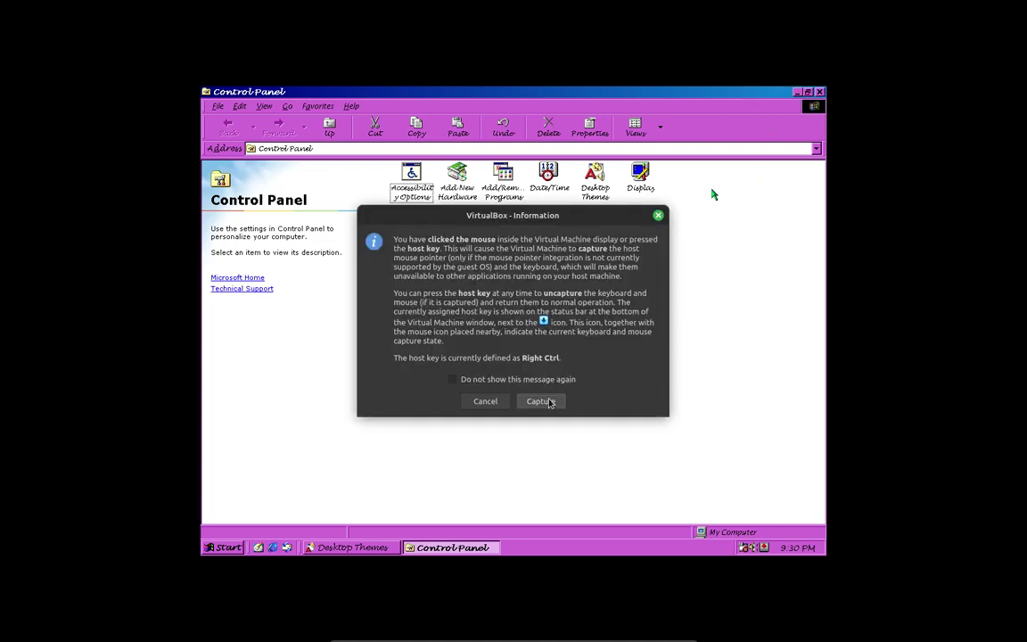
pyautogui.click(543, 402)
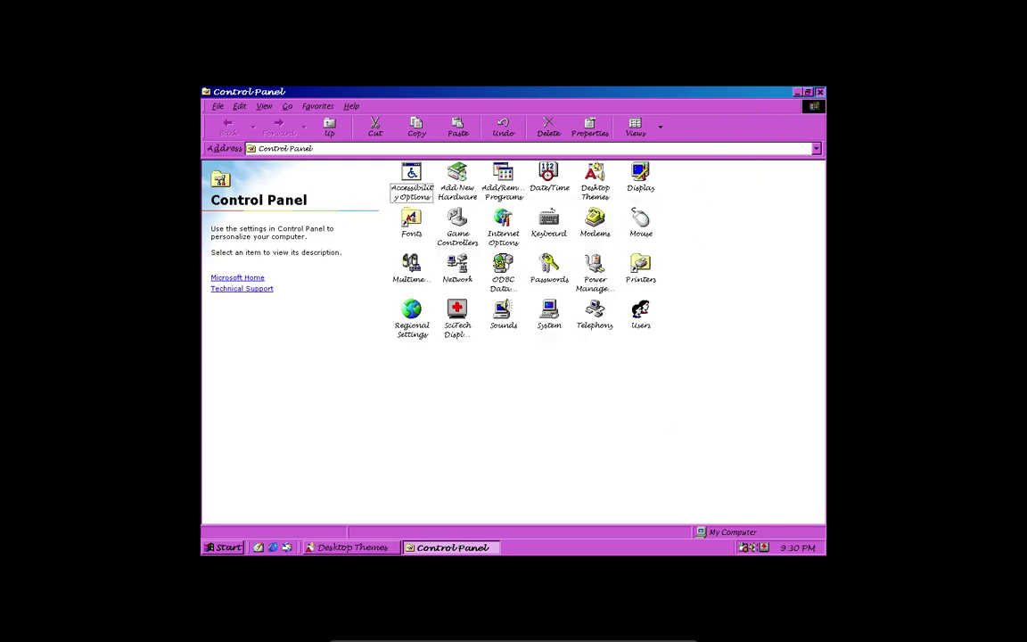
# Close Control Panel and preview The 60's USA screen saver from the restored Desktop Themes window
pyautogui.hotkey('alt', 'F4')
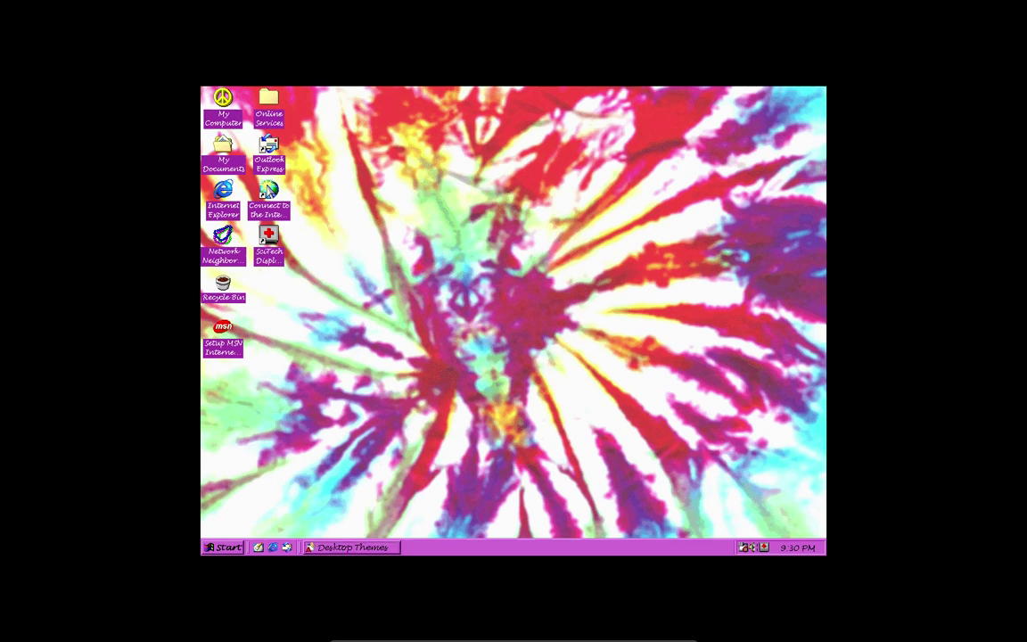
pyautogui.click(355, 548)
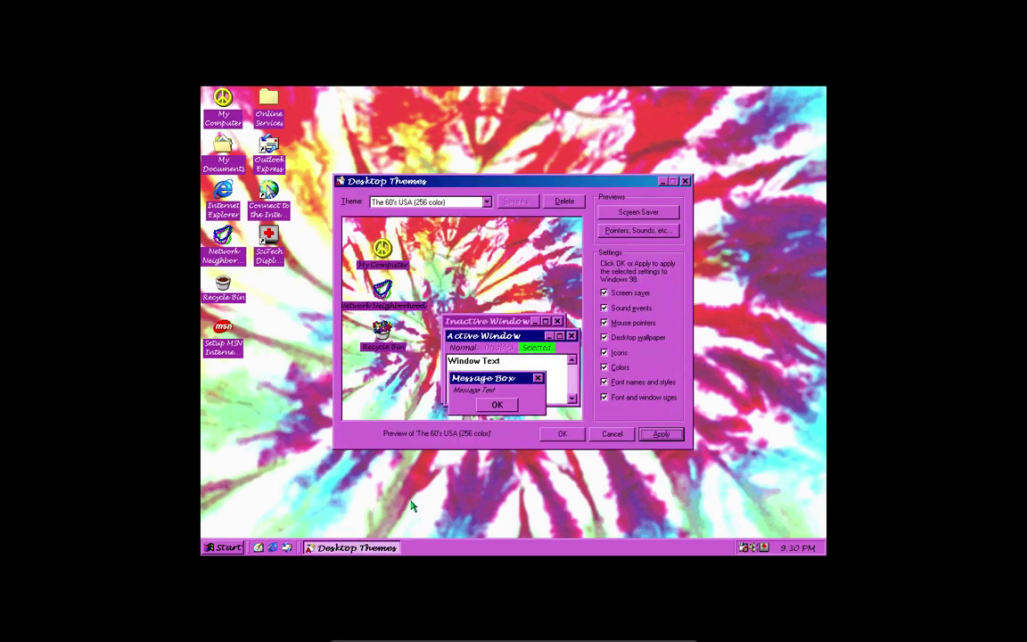
pyautogui.click(674, 215)
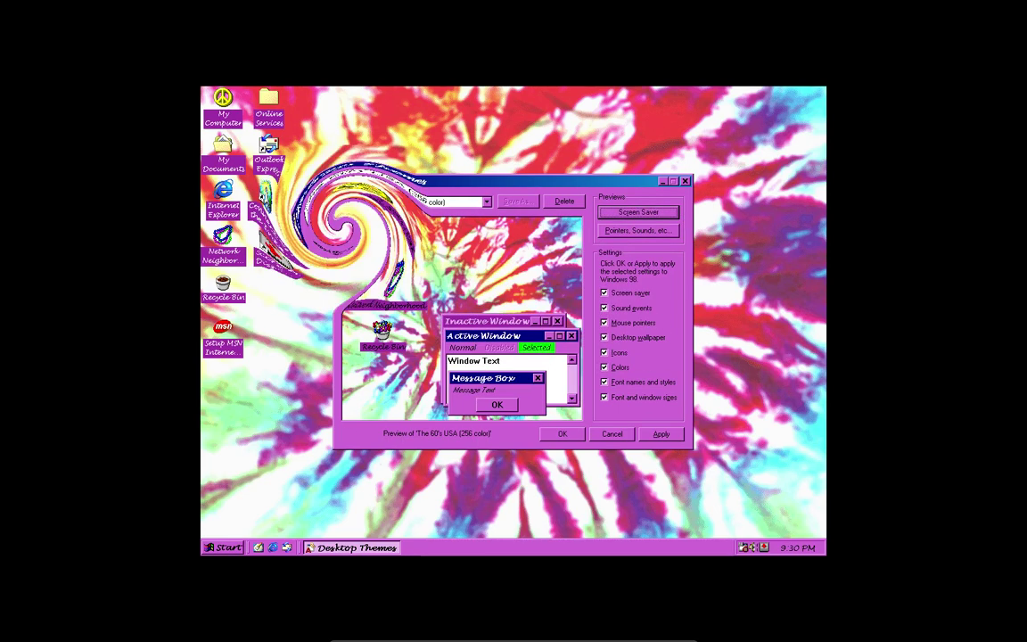
# Apply The Golden Era (high color) desktop theme
pyautogui.click(450, 202)
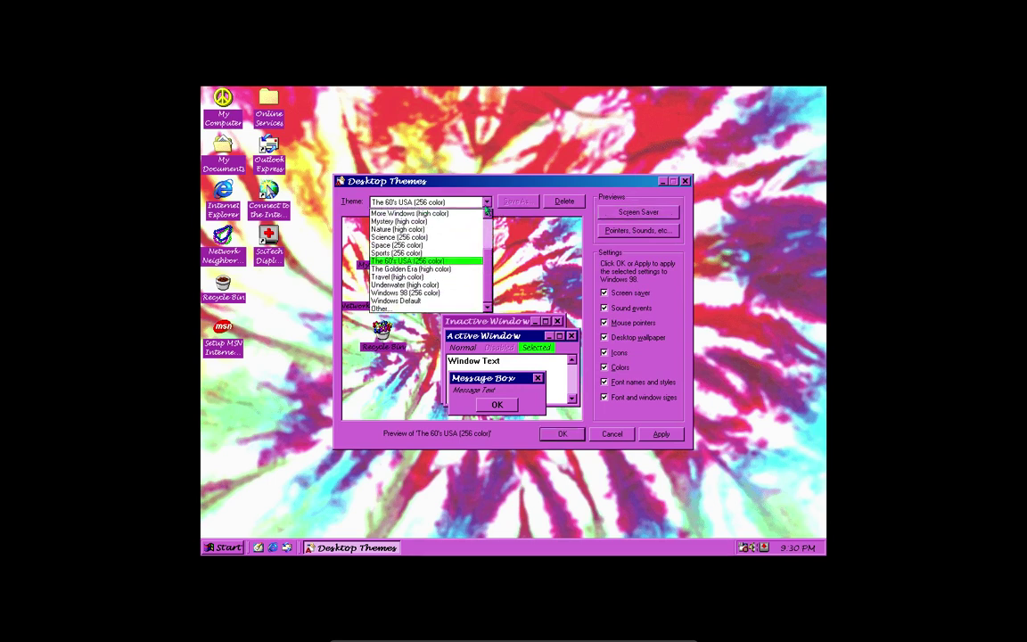
pyautogui.click(450, 268)
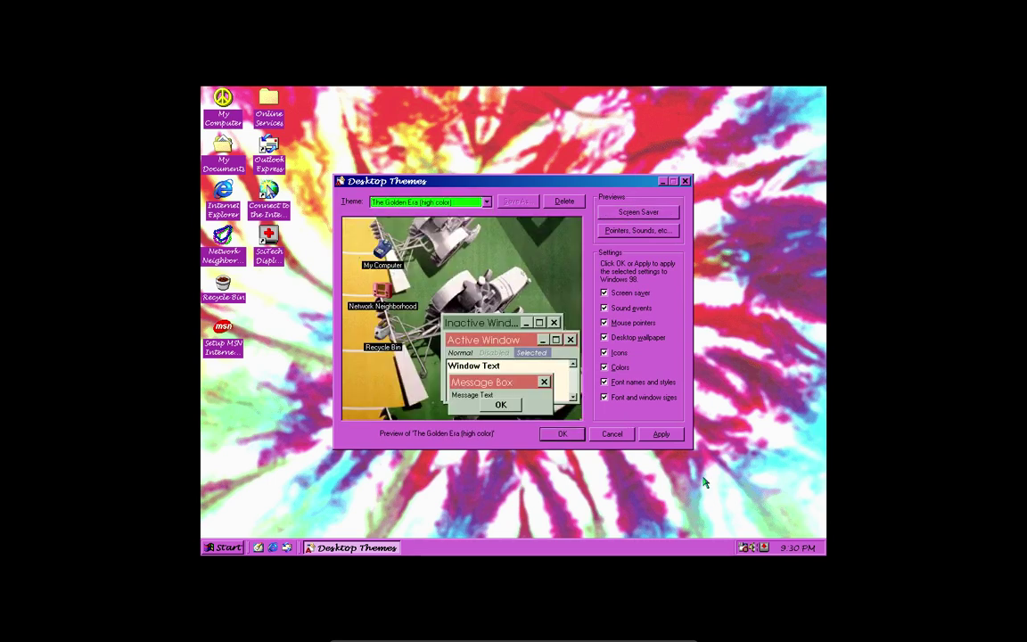
pyautogui.click(660, 434)
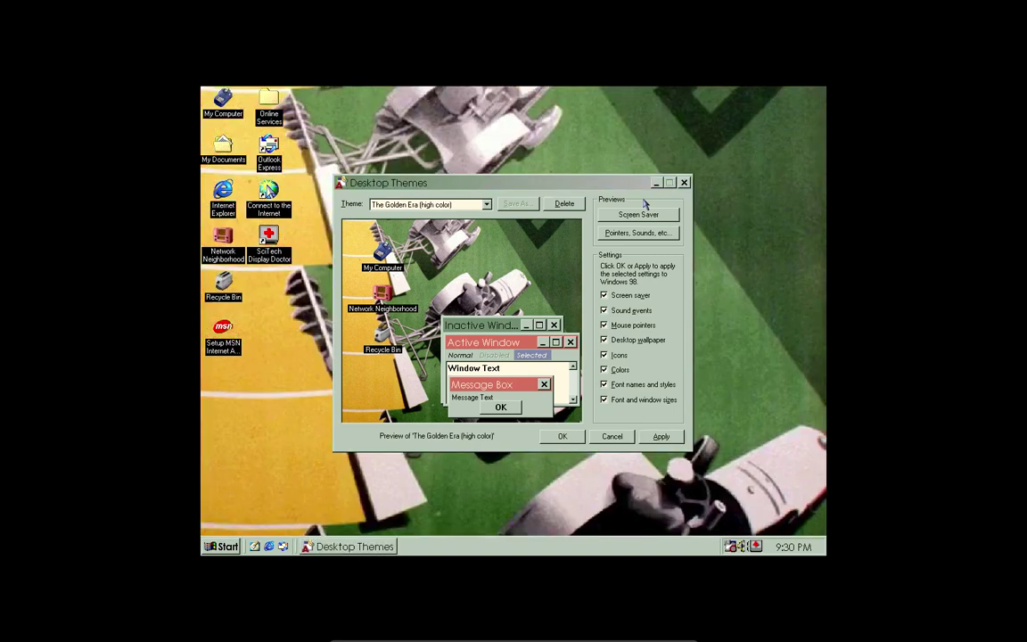
# Look at the Start menu's Accessories submenu under The Golden Era theme, and view the wallpaper with Desktop Themes briefly minimized
pyautogui.click(221, 546)
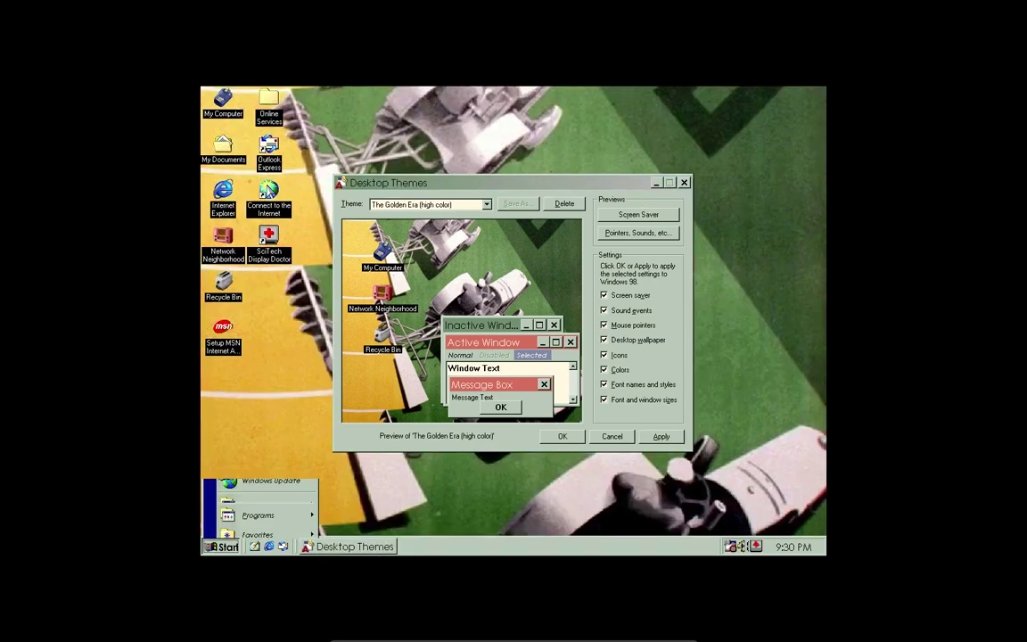
pyautogui.moveTo(294, 365)
pyautogui.moveTo(378, 363)
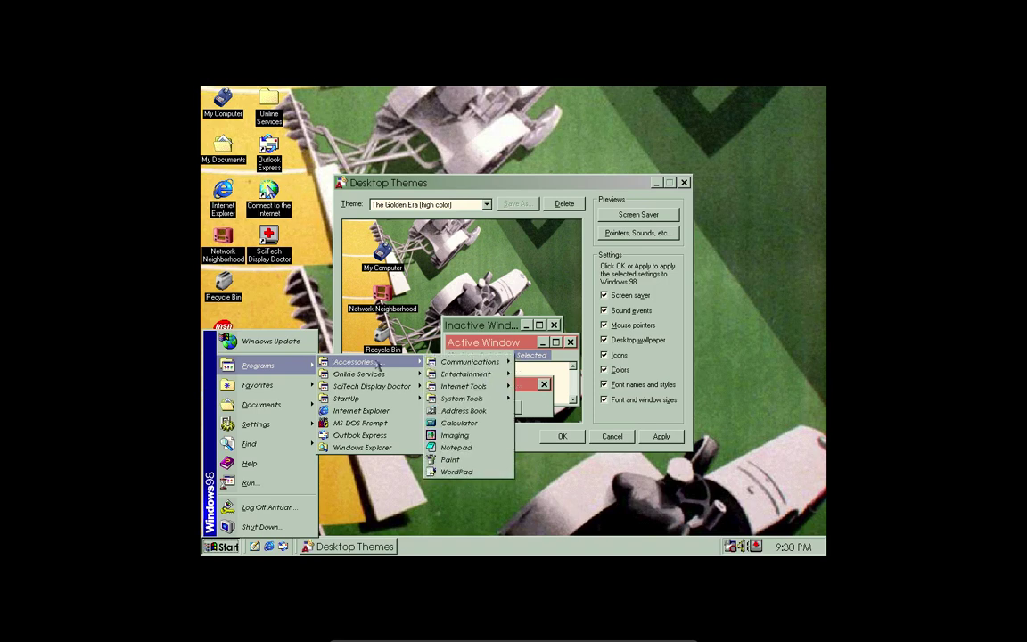
pyautogui.click(638, 183)
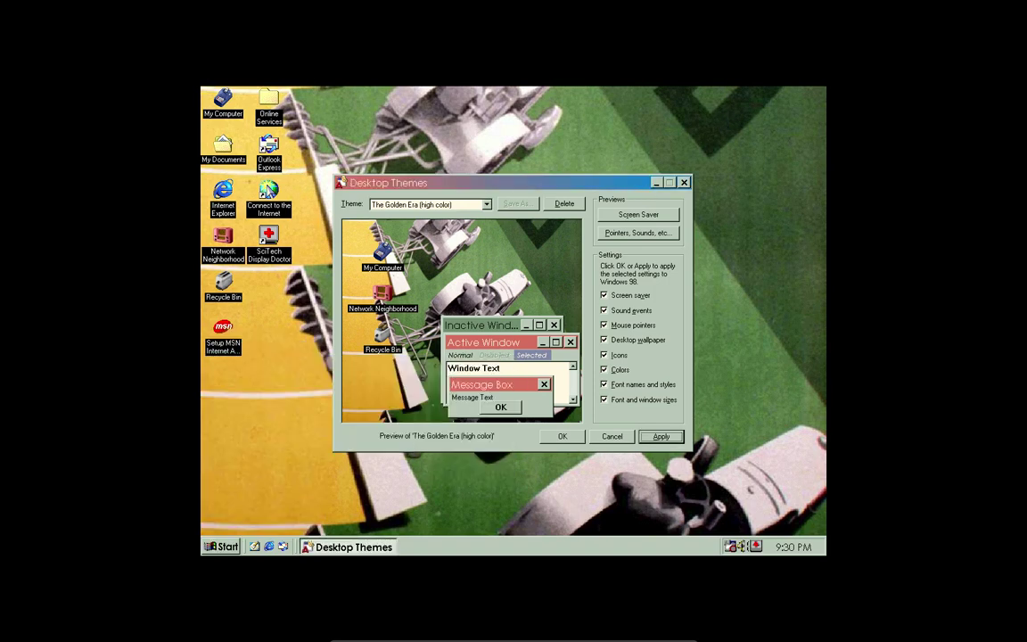
pyautogui.click(655, 183)
pyautogui.click(347, 547)
# Preview The Golden Era screen saver and apply the Travel (high color) desktop theme
pyautogui.click(621, 212)
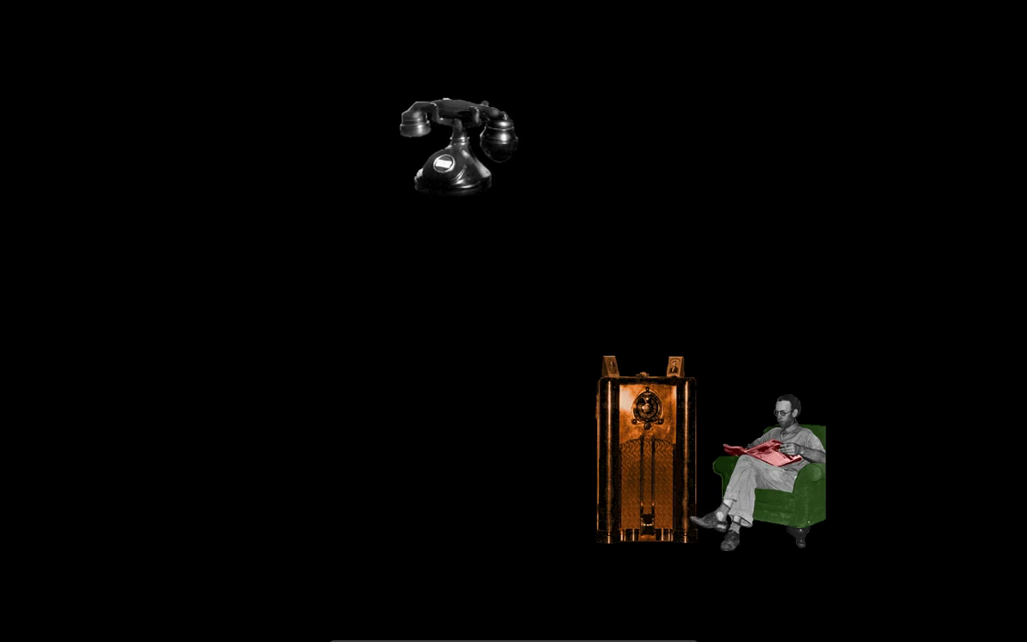
pyautogui.click(620, 217)
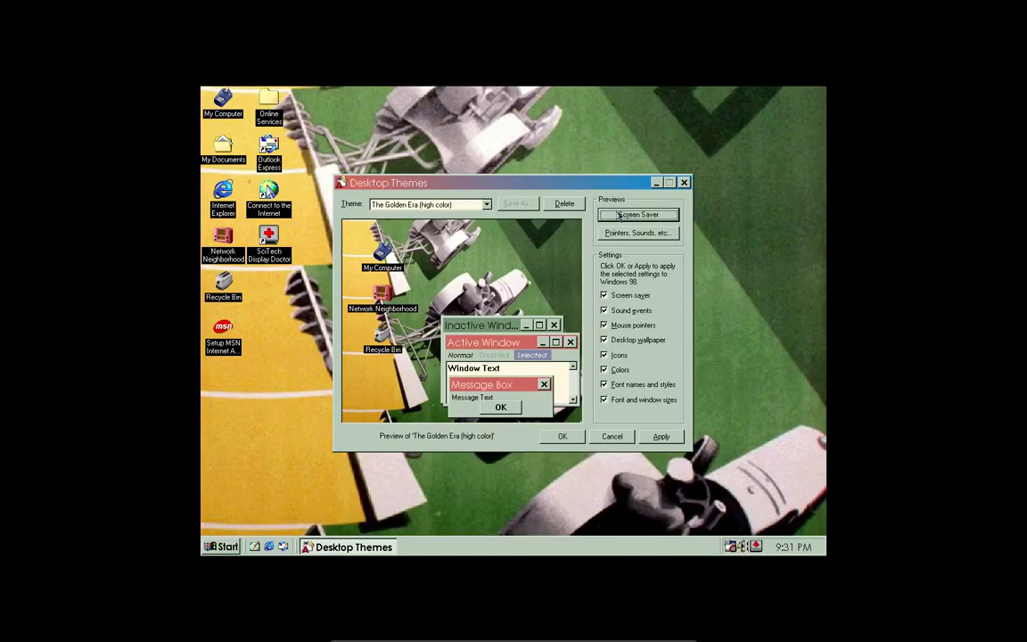
pyautogui.click(486, 205)
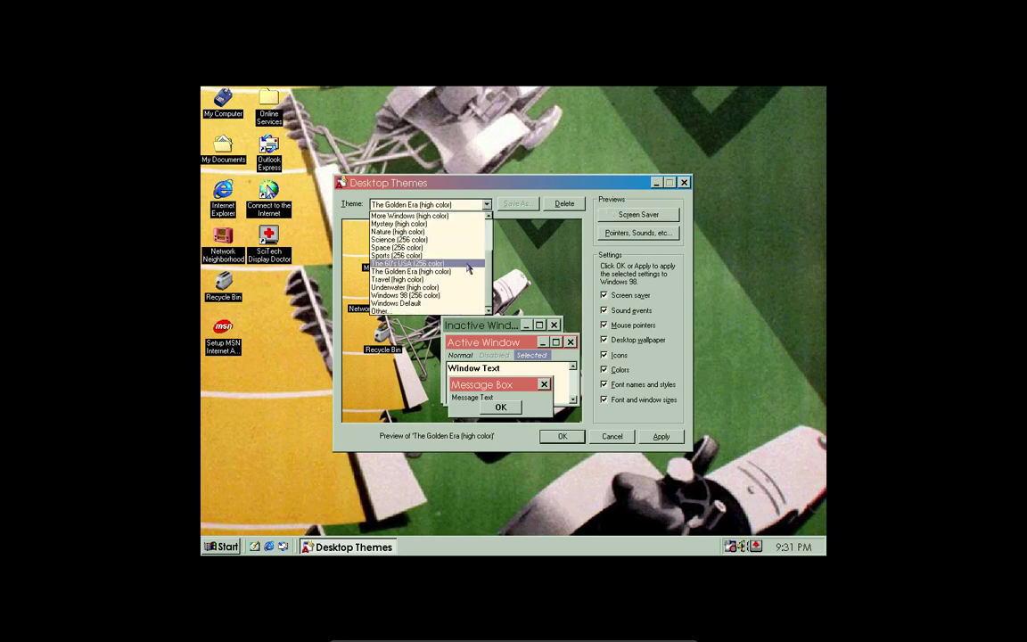
pyautogui.click(410, 278)
pyautogui.click(661, 436)
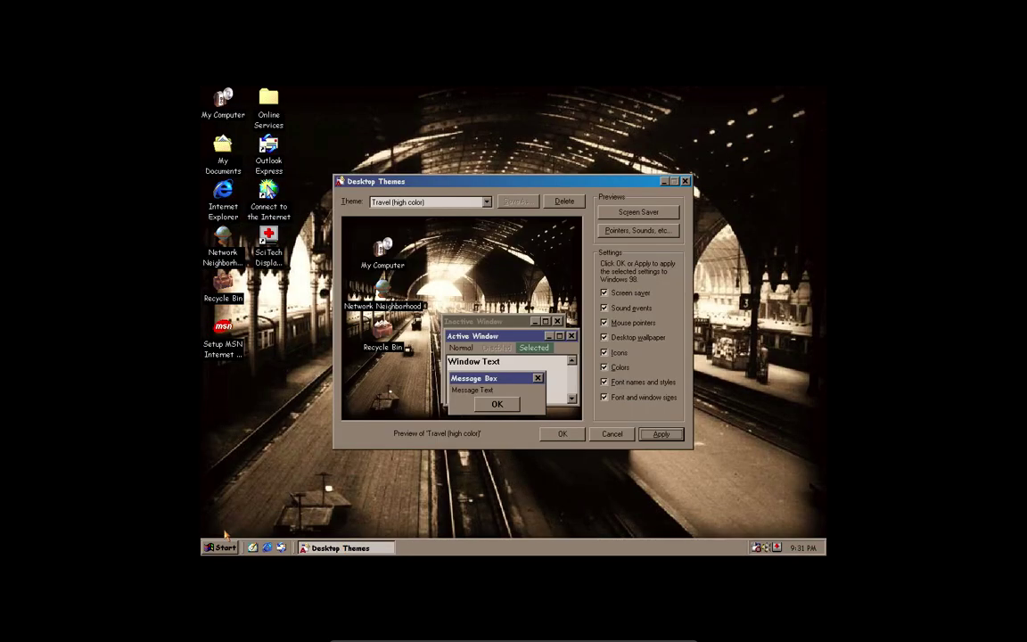
# Look at the Start menu's Programs and Accessories submenus under the Travel theme, and close the menu
pyautogui.click(223, 547)
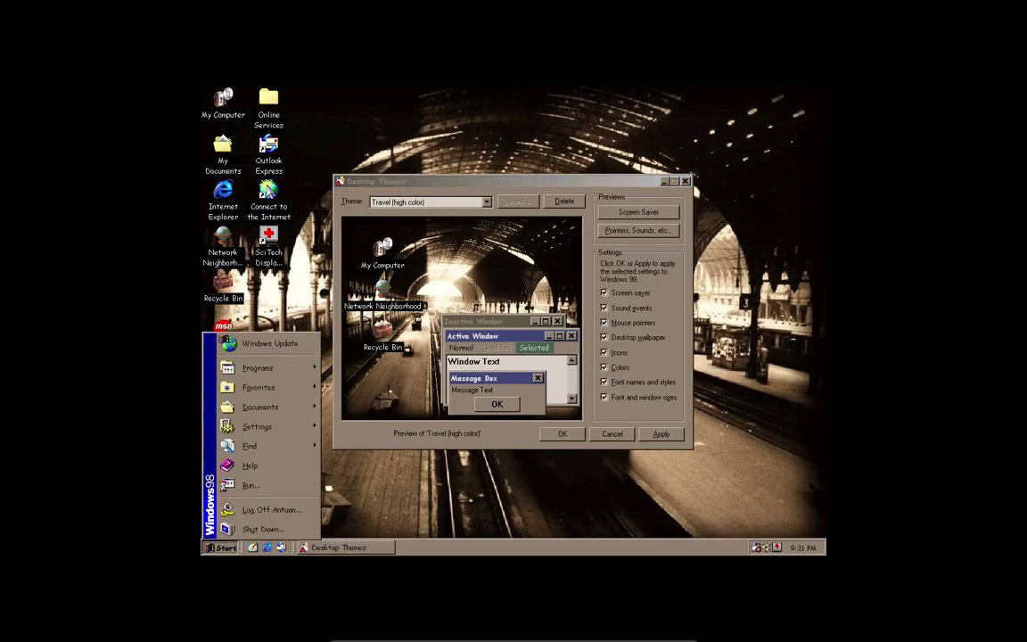
pyautogui.moveTo(258, 368)
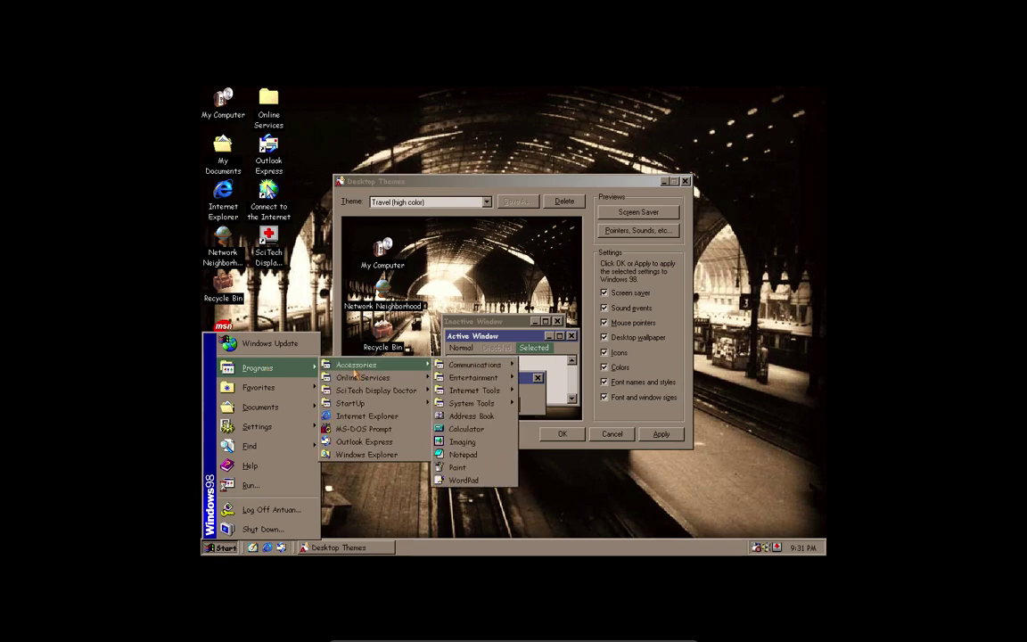
pyautogui.click(405, 162)
# Open My Computer under the Travel theme, view its window at reduced and maximized size, and close it
pyautogui.doubleClick(214, 95)
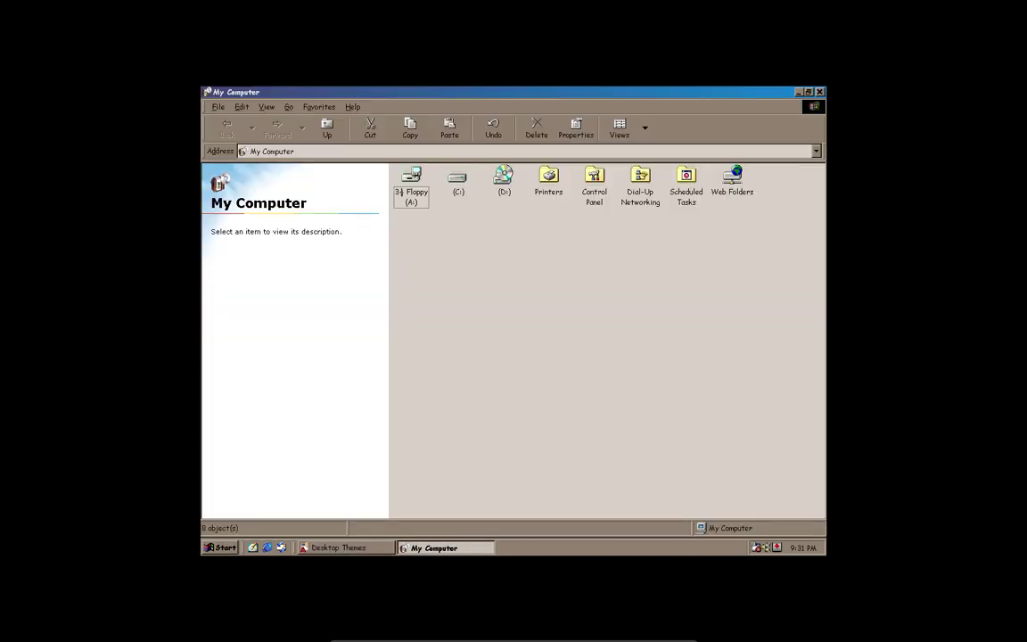
pyautogui.click(808, 92)
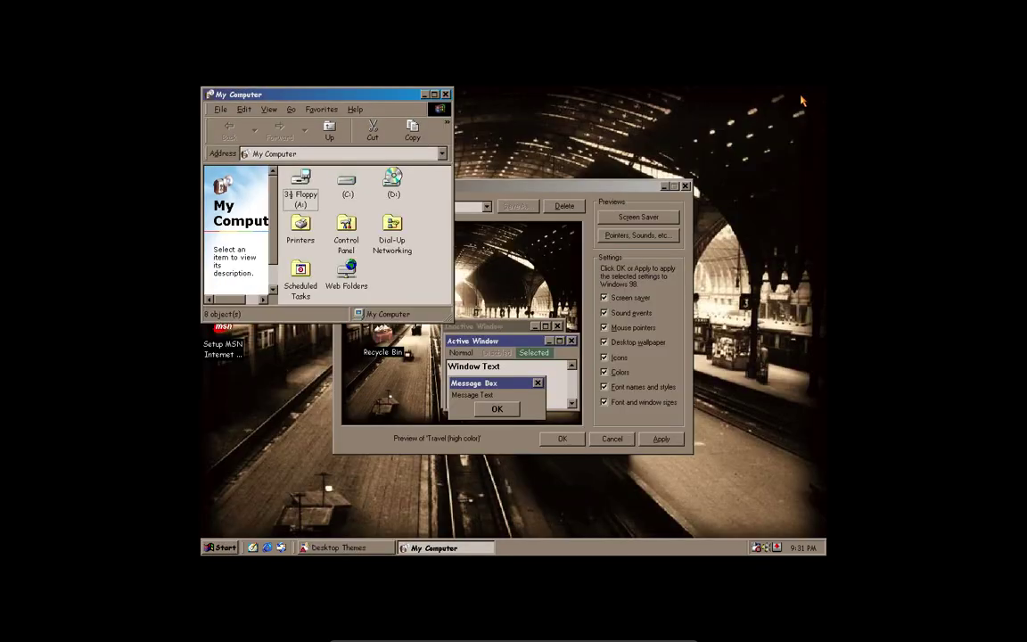
pyautogui.click(434, 95)
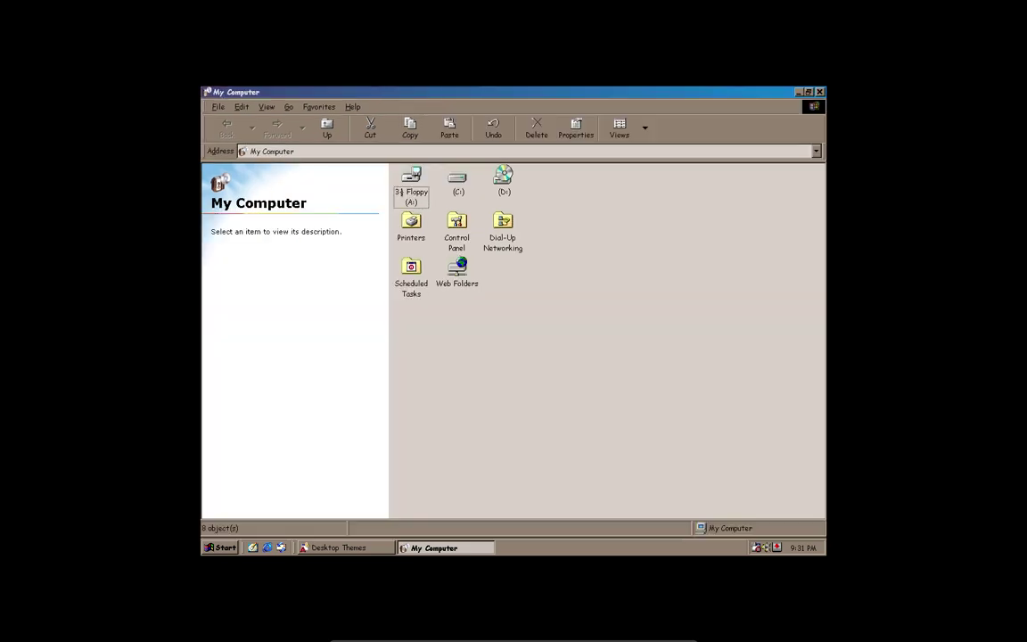
pyautogui.click(819, 92)
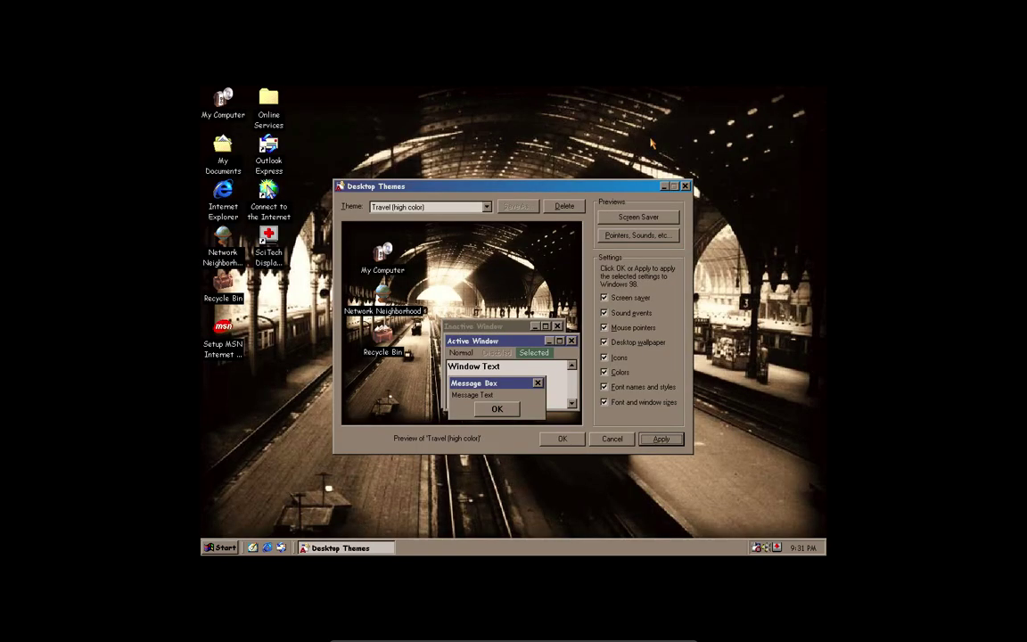
# Preview the Travel screen saver and apply the Underwater (high color) desktop theme
pyautogui.click(638, 219)
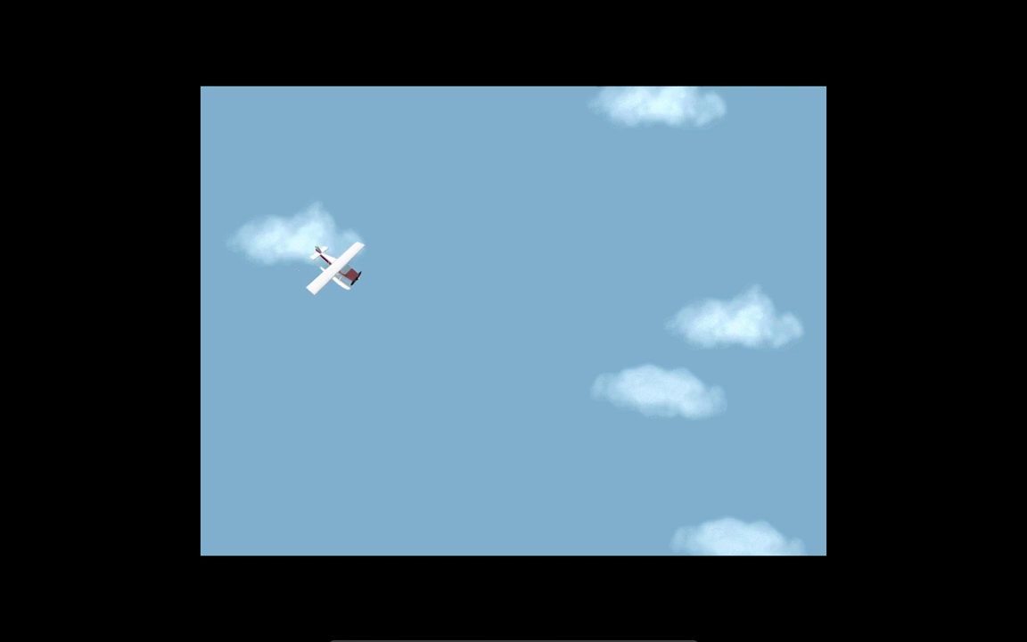
pyautogui.press('Escape')
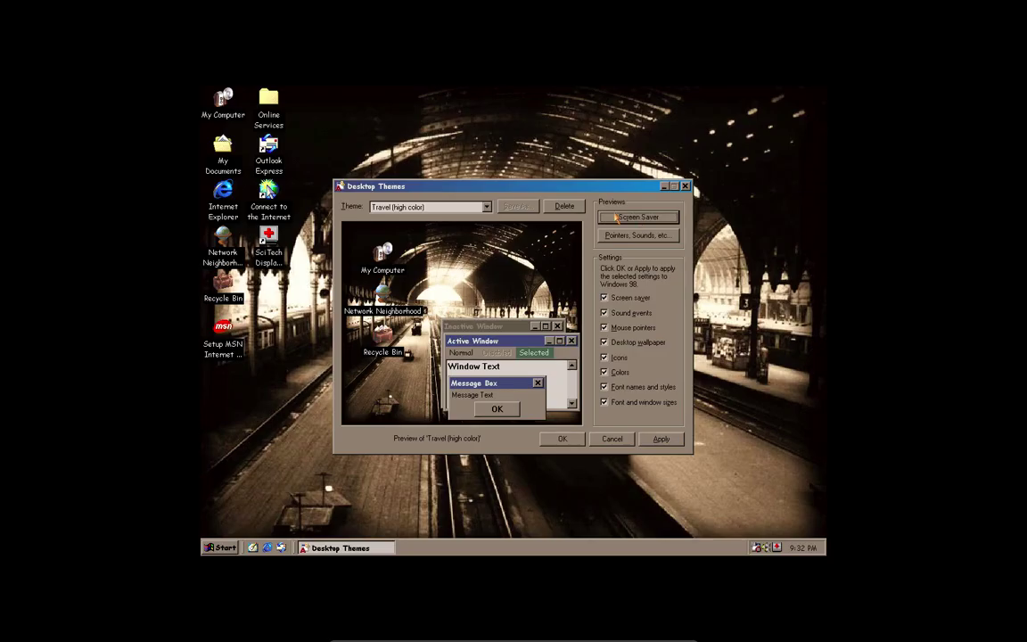
pyautogui.click(487, 206)
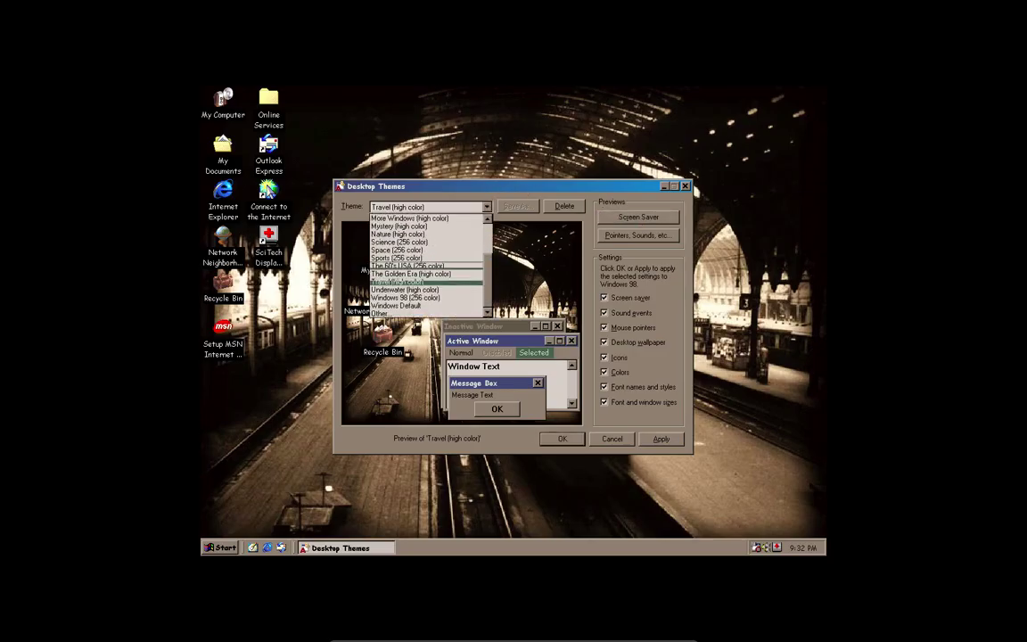
pyautogui.click(464, 290)
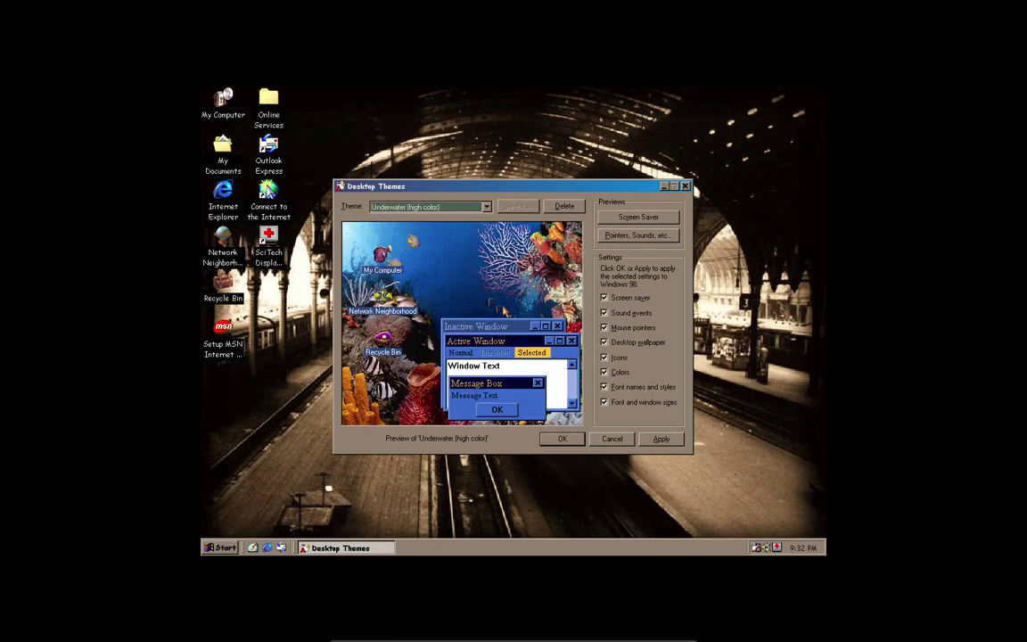
pyautogui.click(664, 438)
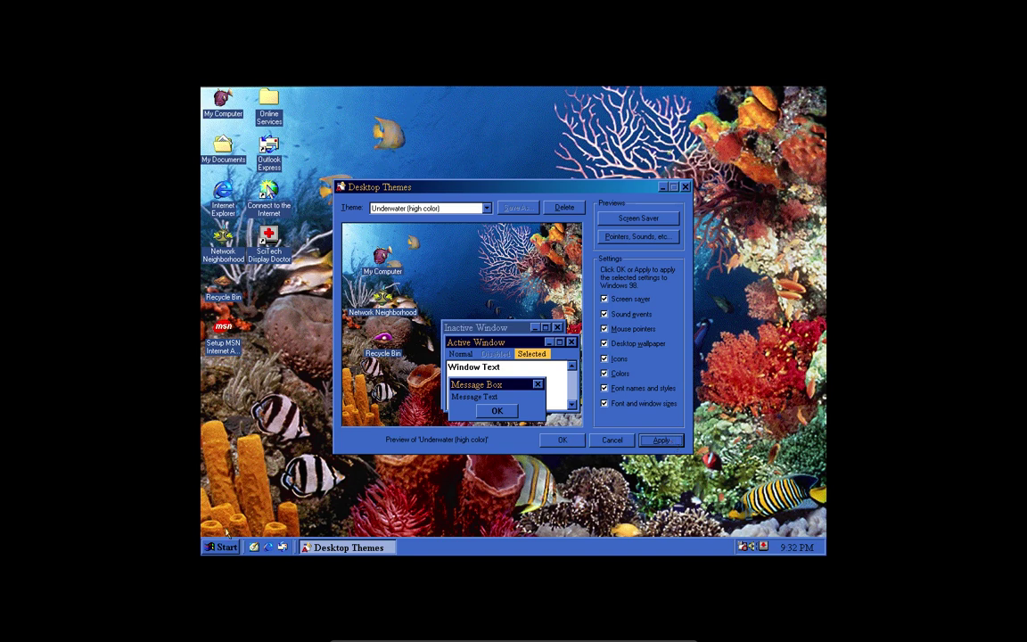
# View the Underwater wallpaper with Desktop Themes briefly minimized, and open and dismiss the Start menu
pyautogui.click(339, 546)
pyautogui.click(339, 545)
pyautogui.press('super')
pyautogui.press('Escape')
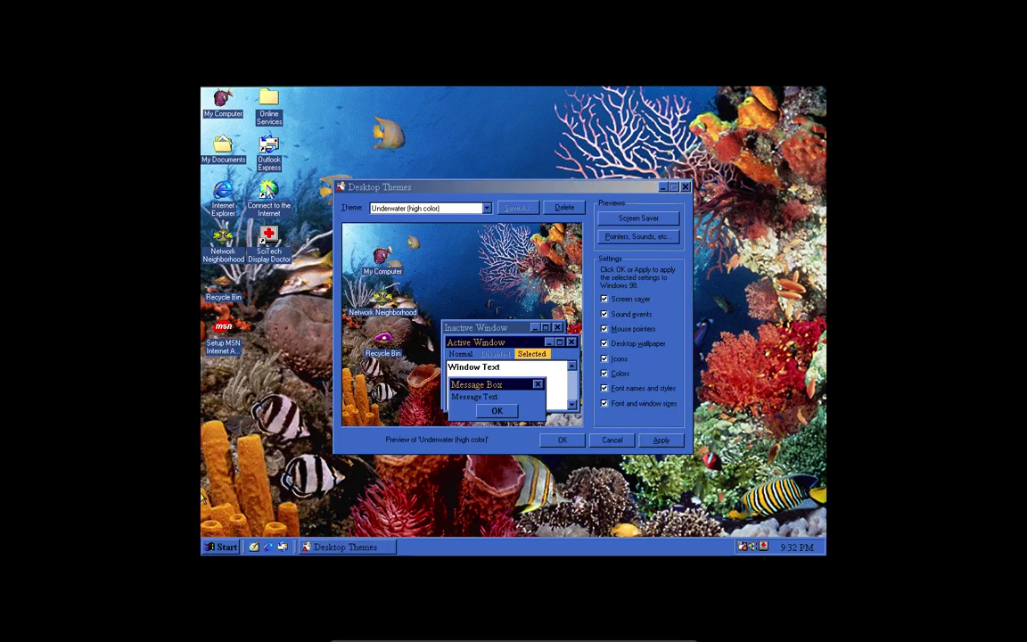
# Open Calculator from the Accessories, view its About box under the Underwater theme, and close both windows
pyautogui.click(226, 545)
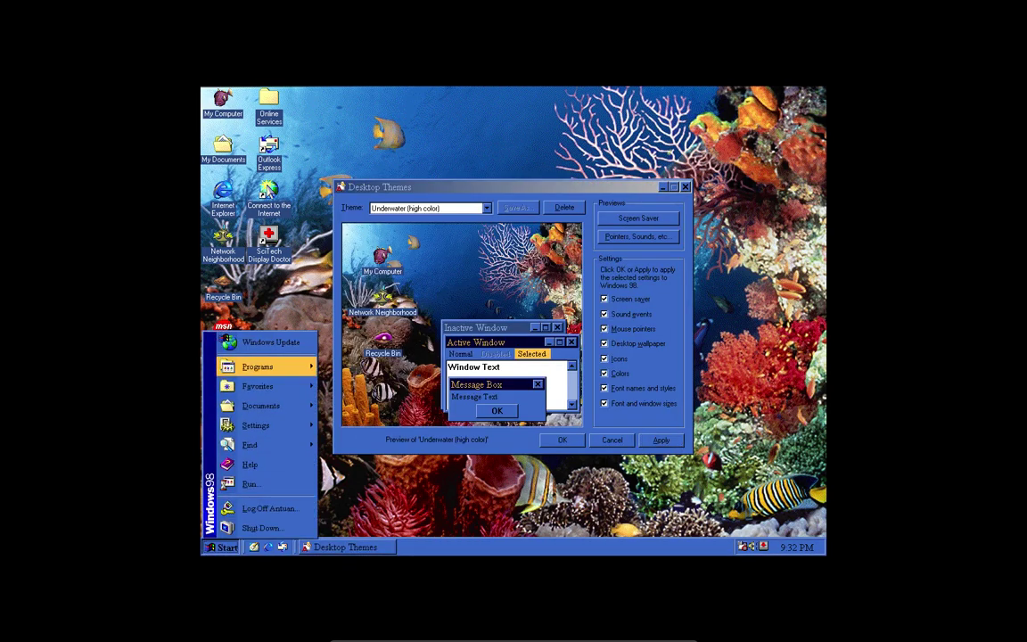
pyautogui.moveTo(285, 367)
pyautogui.moveTo(340, 367)
pyautogui.click(473, 424)
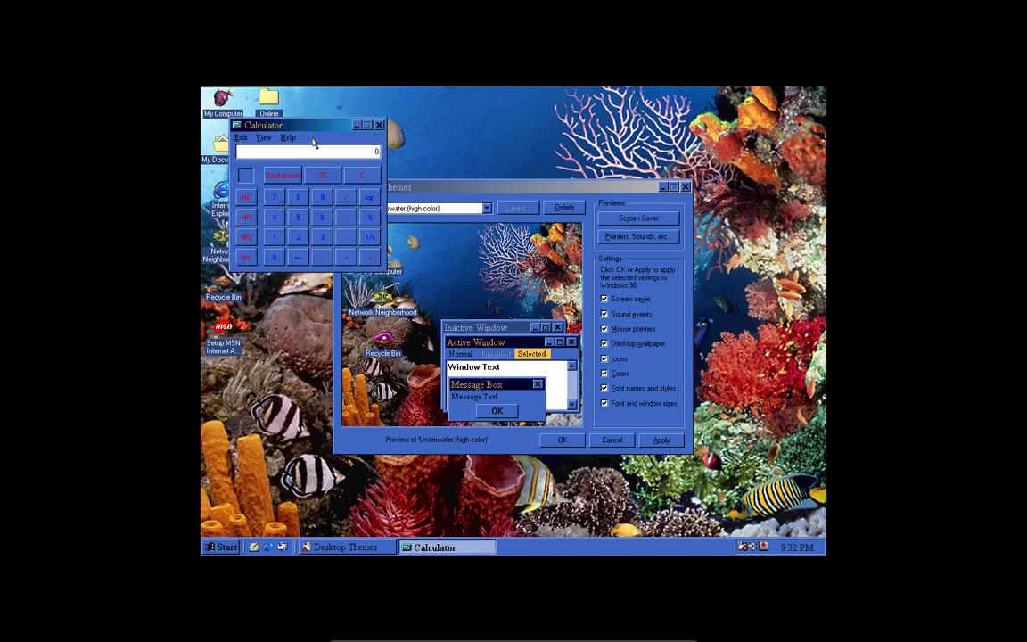
pyautogui.click(287, 137)
pyautogui.click(314, 167)
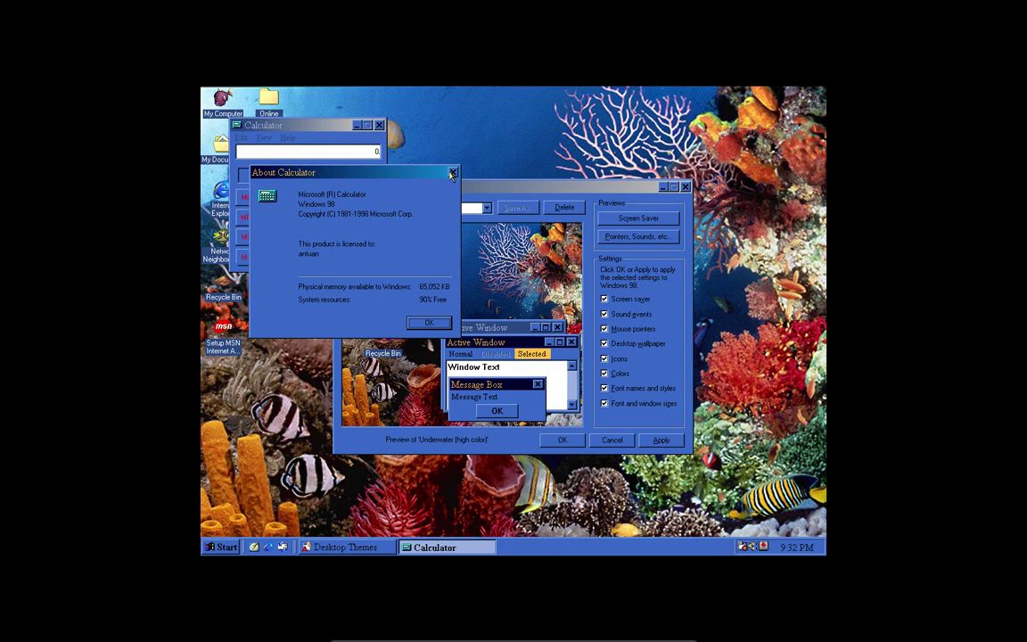
pyautogui.click(452, 172)
pyautogui.click(379, 125)
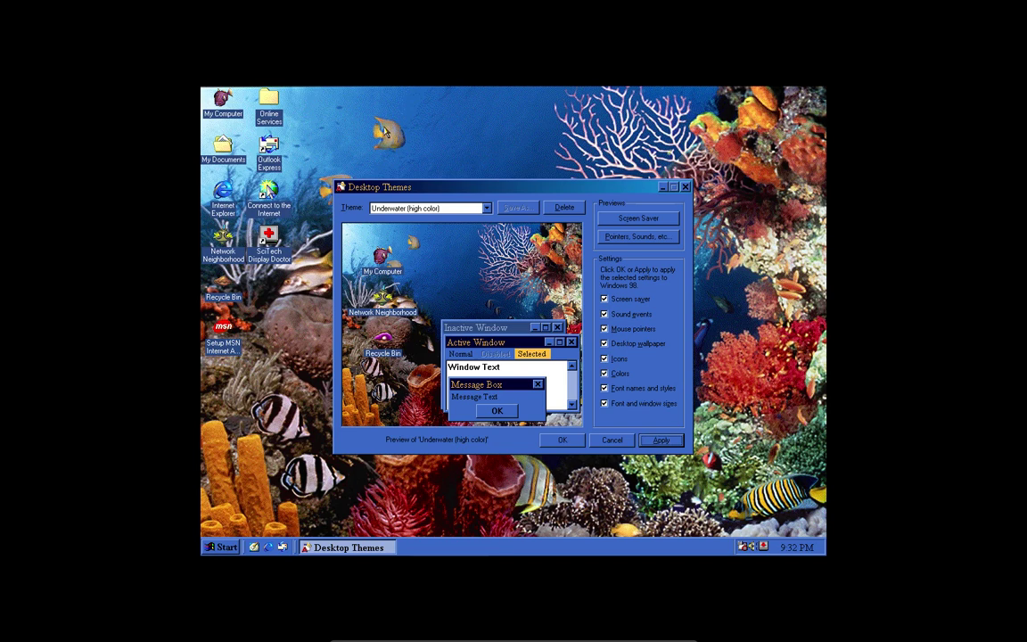
# Preview the Underwater screen saver and apply the Windows 98 (256 color) desktop theme
pyautogui.click(612, 225)
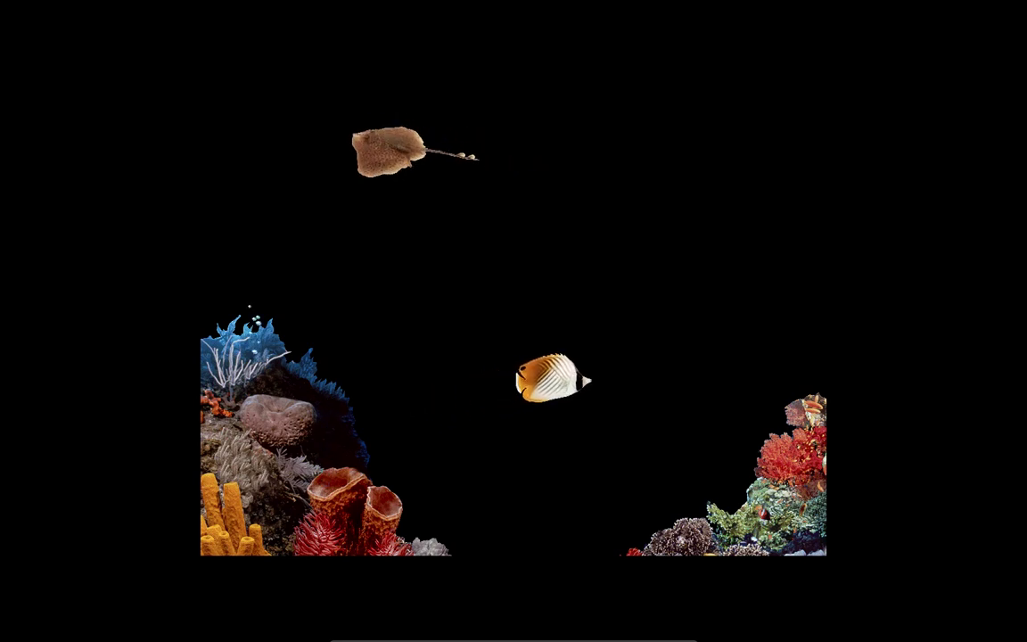
pyautogui.moveTo(611, 230)
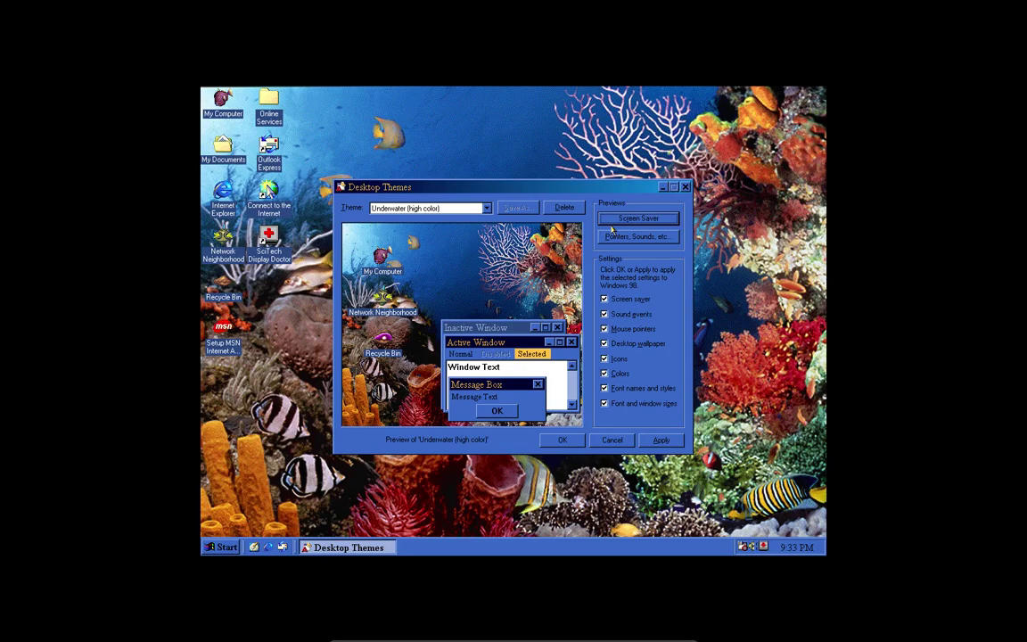
pyautogui.click(486, 208)
pyautogui.click(410, 300)
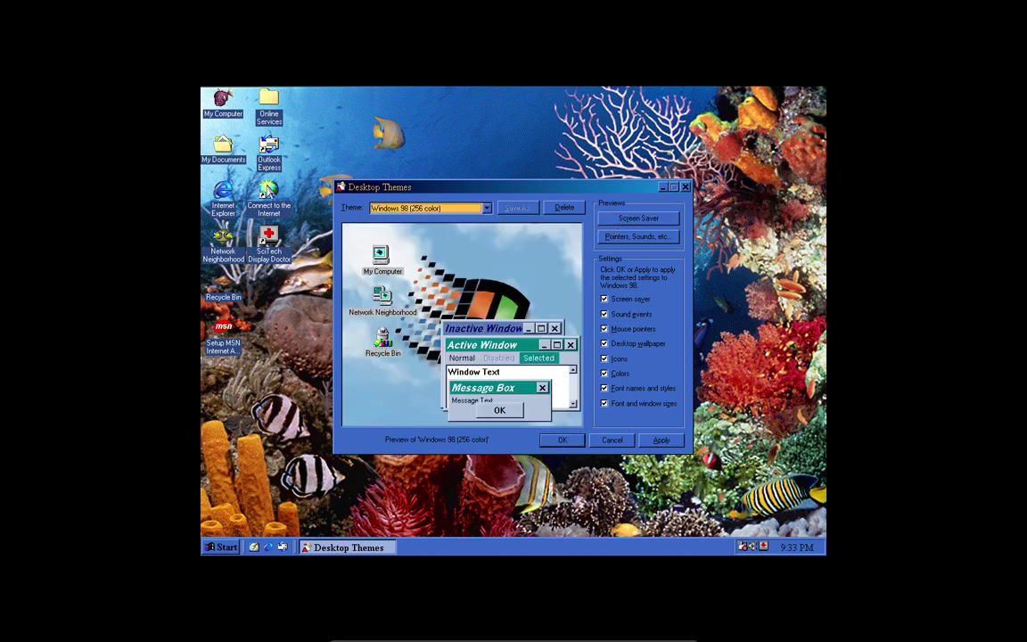
pyautogui.click(661, 440)
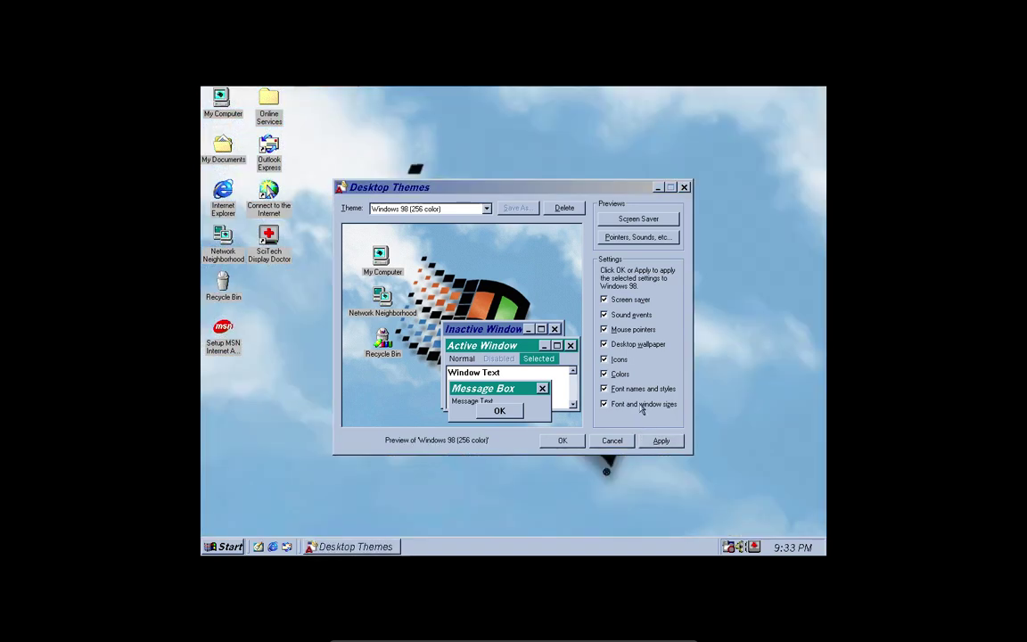
# Open Address Book from the Accessories, view its About box under the Windows 98 theme, and close both windows
pyautogui.click(222, 547)
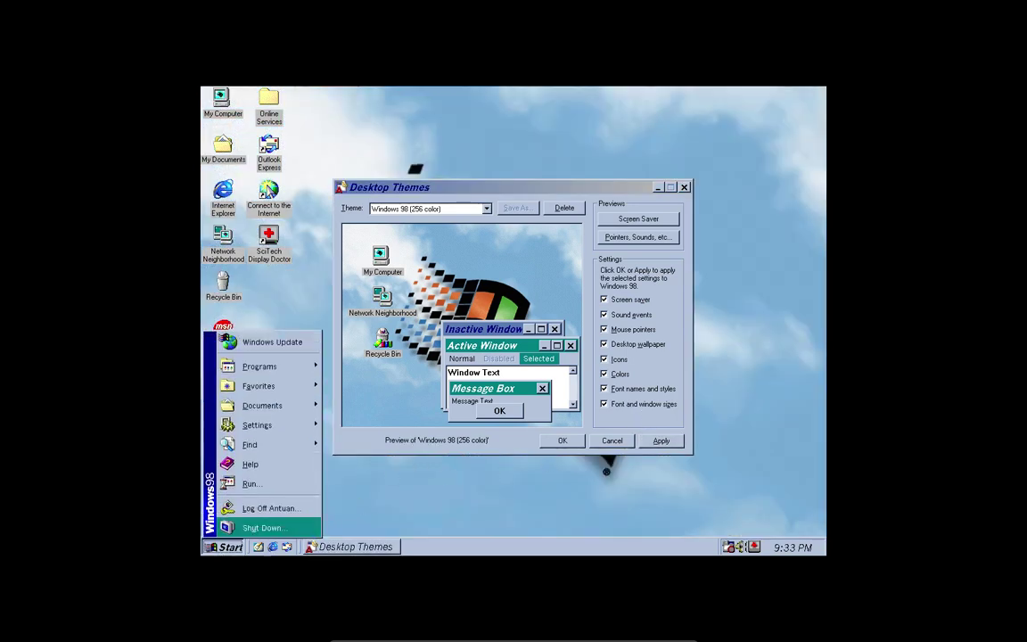
pyautogui.moveTo(303, 367)
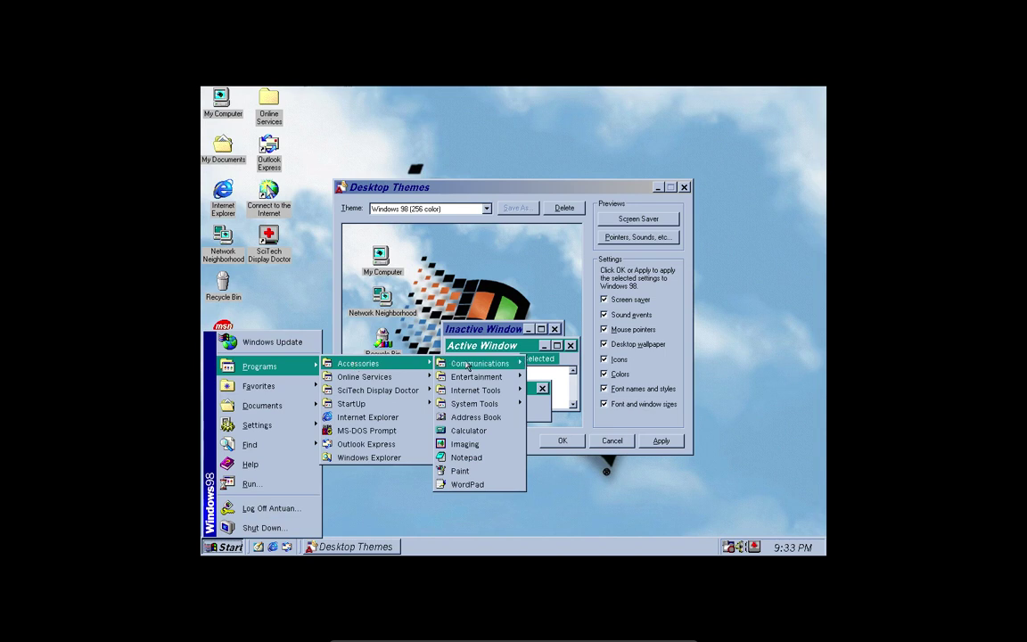
pyautogui.click(474, 416)
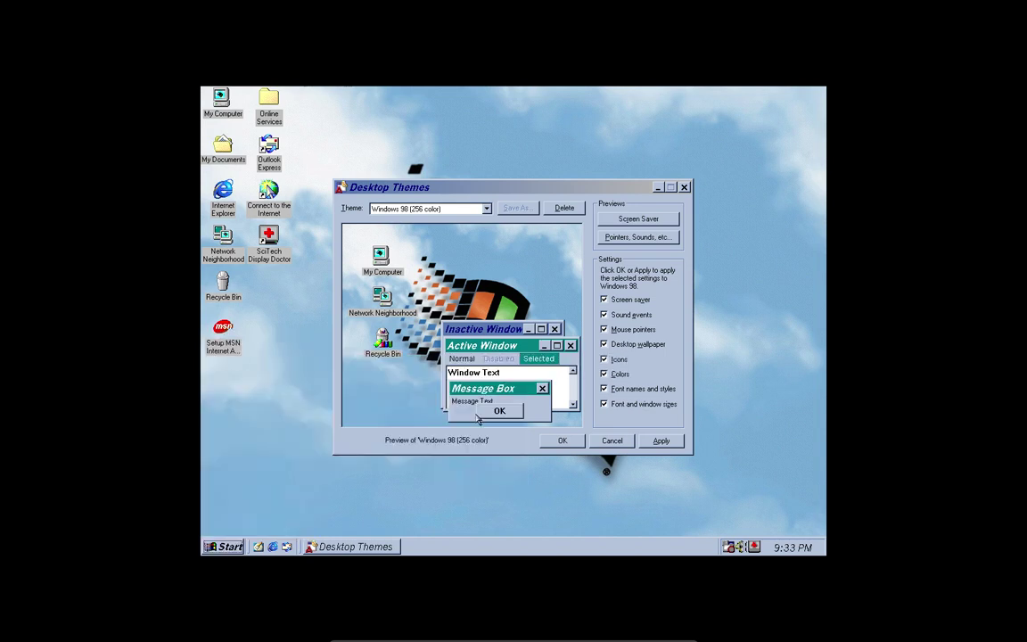
pyautogui.moveTo(321, 141); pyautogui.dragTo(323, 148)
pyautogui.click(361, 163)
pyautogui.click(396, 194)
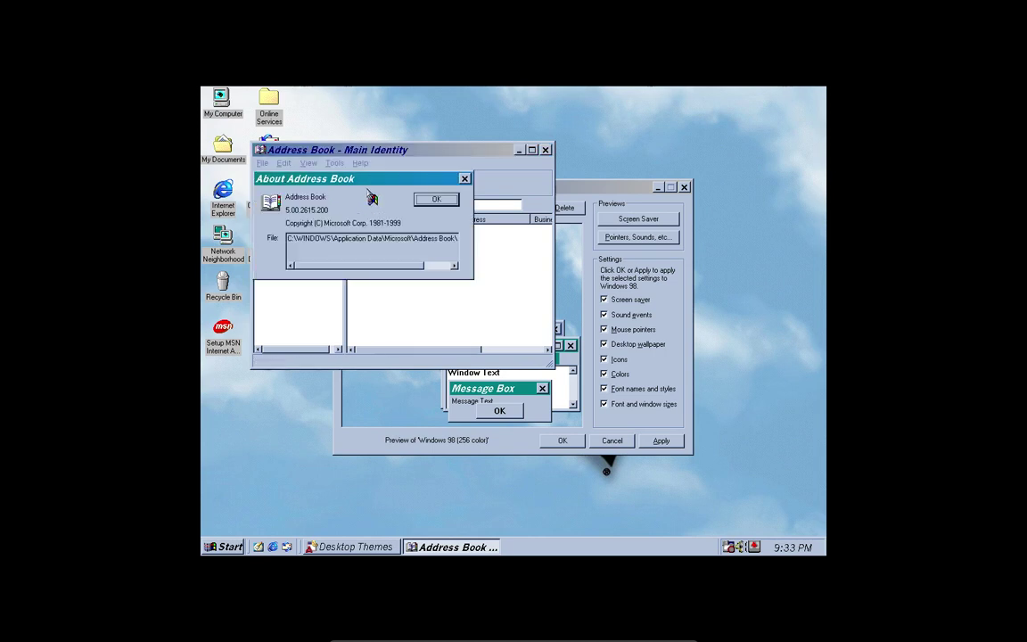
pyautogui.click(436, 199)
pyautogui.click(546, 150)
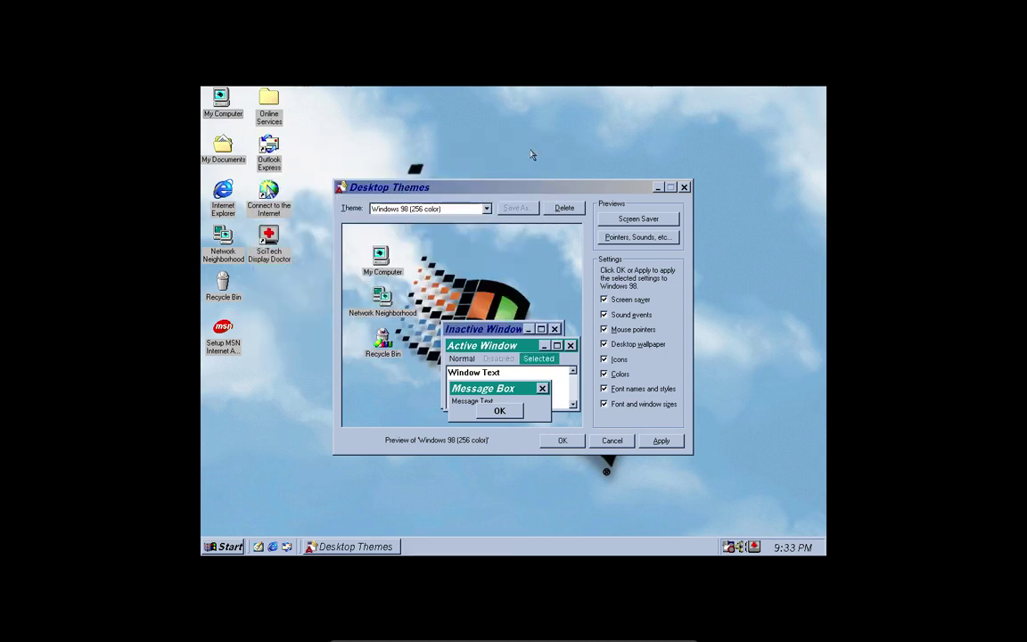
# Open My Computer under the Windows 98 theme, reduce it from maximized size to view its window, and close it
pyautogui.doubleClick(220, 100)
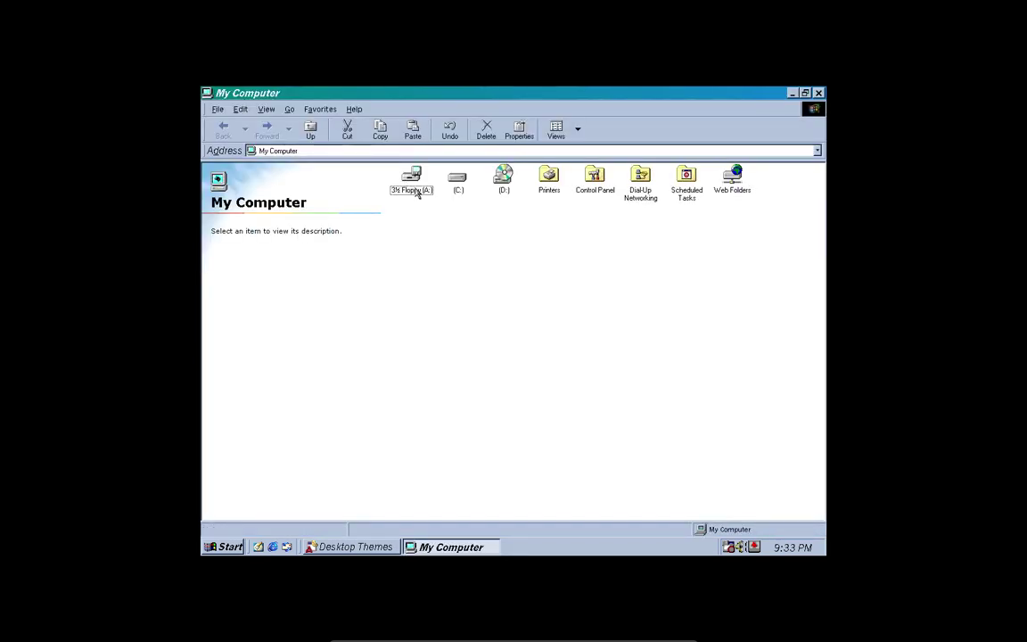
pyautogui.click(804, 94)
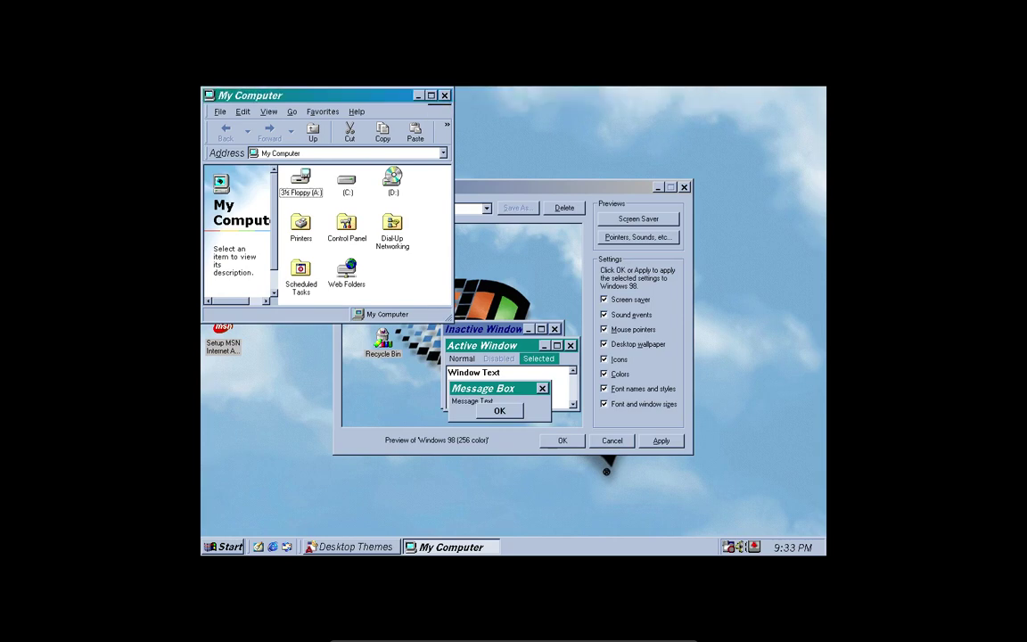
pyautogui.click(444, 94)
# Preview the Windows 98 screen saver and apply the Windows Default desktop theme
pyautogui.click(638, 218)
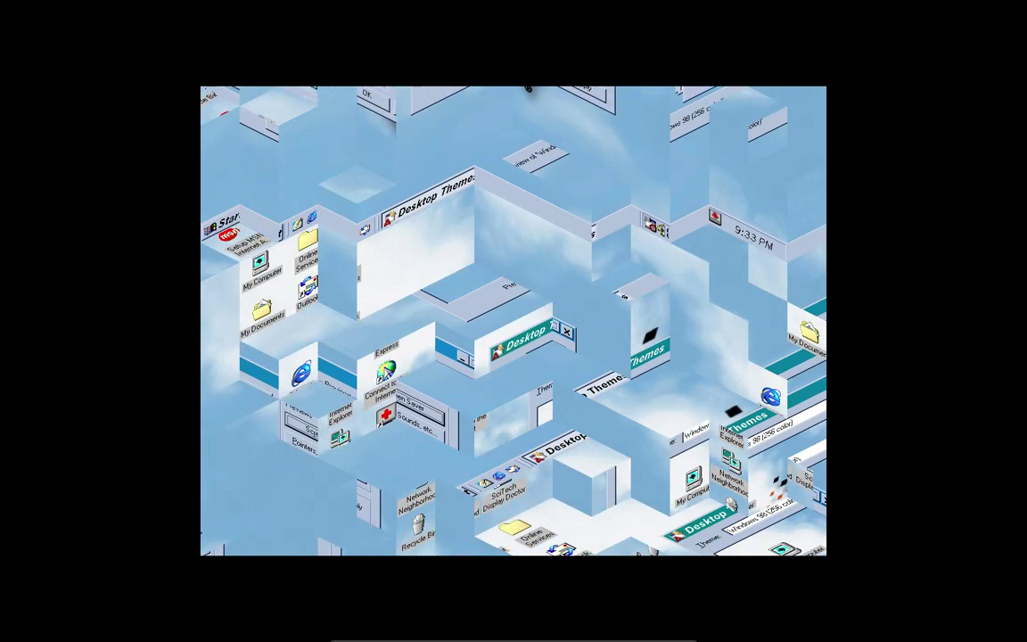
pyautogui.moveTo(631, 228)
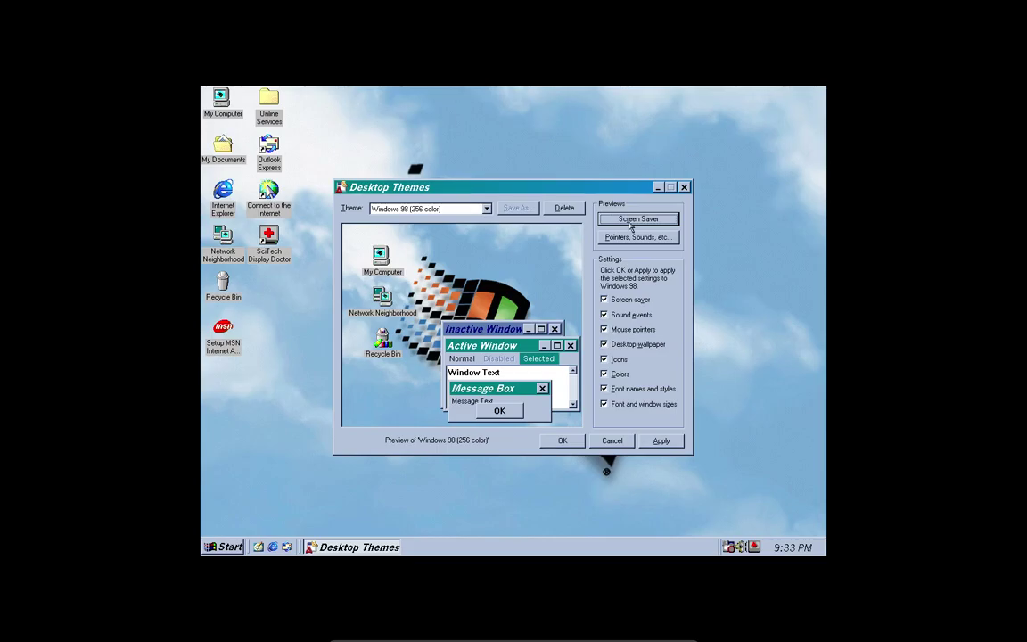
pyautogui.click(486, 209)
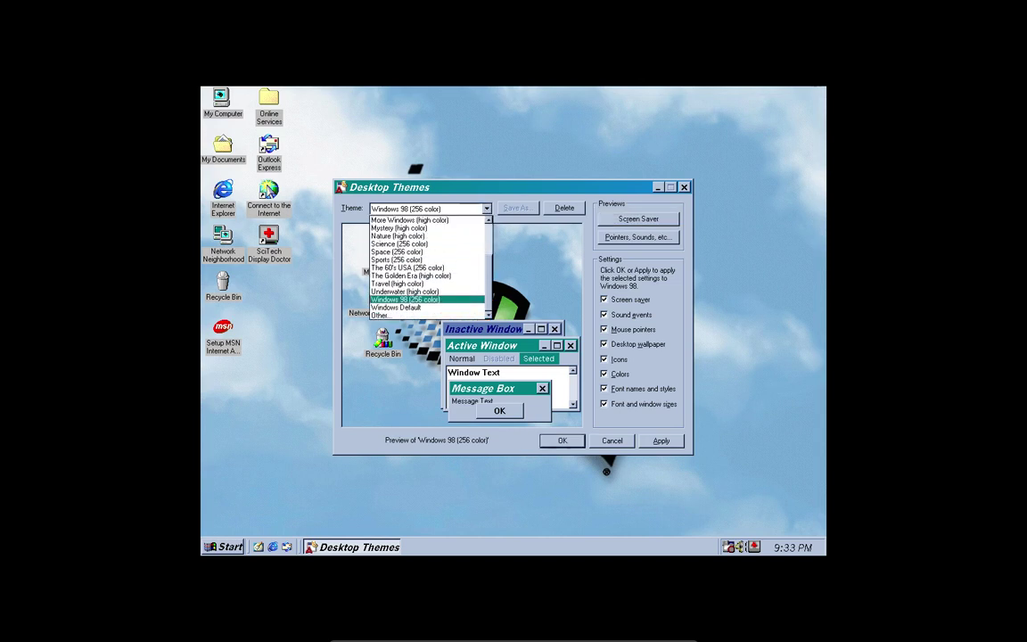
pyautogui.click(451, 300)
pyautogui.click(410, 210)
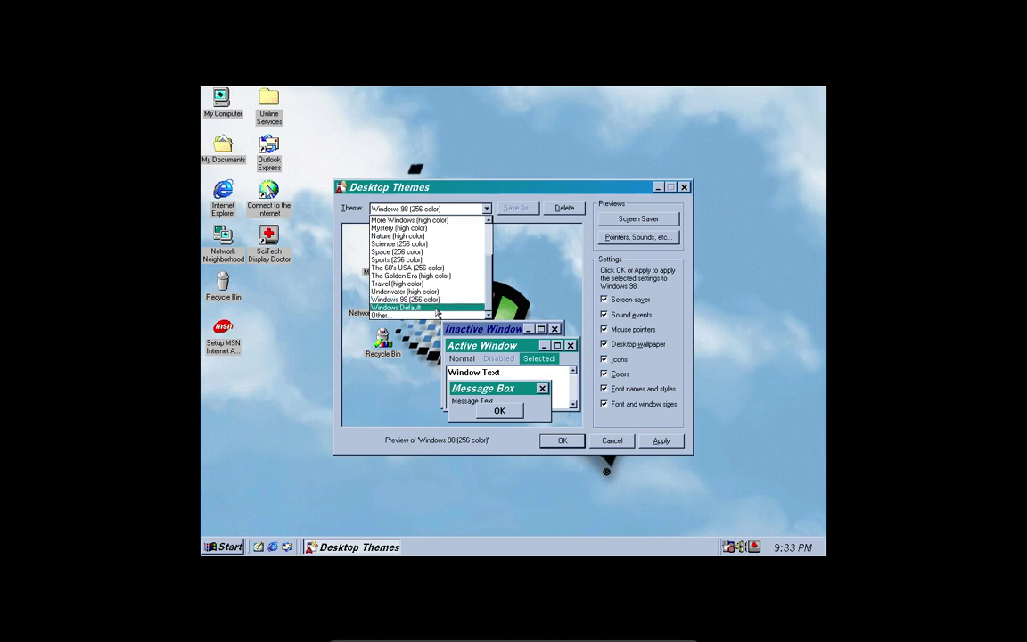
pyautogui.click(438, 308)
pyautogui.click(657, 441)
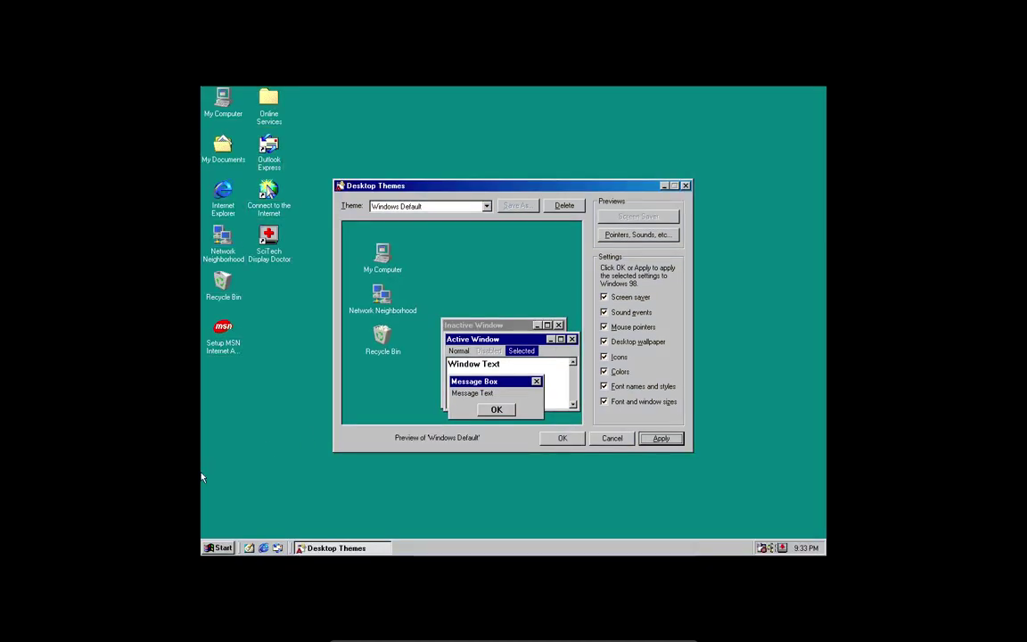
# Briefly open the Start menu under Windows Default, and select the Previous Windows settings theme to show its preview
pyautogui.click(219, 547)
pyautogui.click(219, 548)
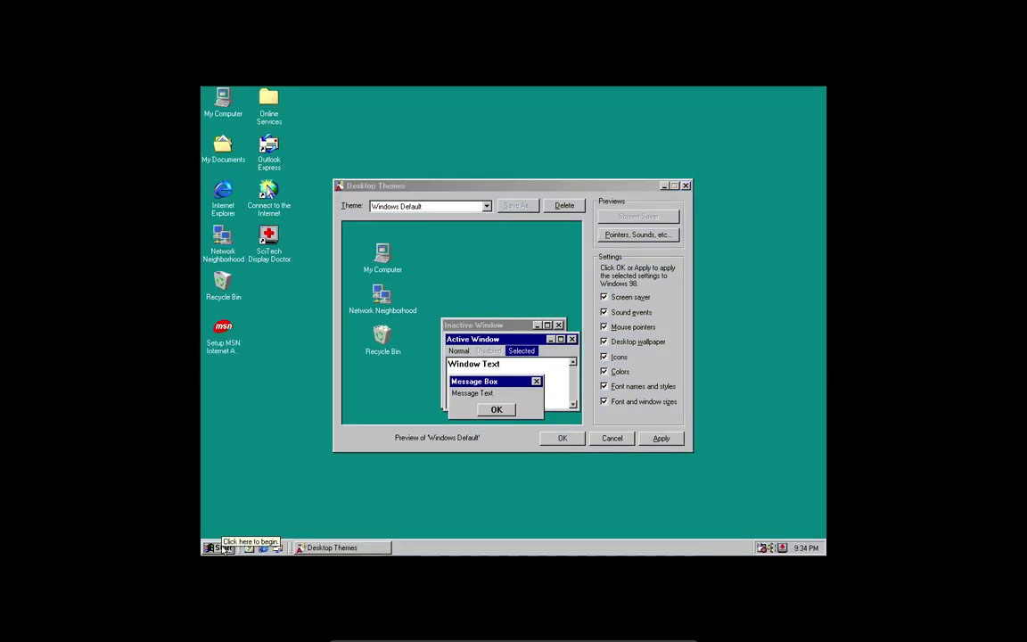
pyautogui.click(487, 206)
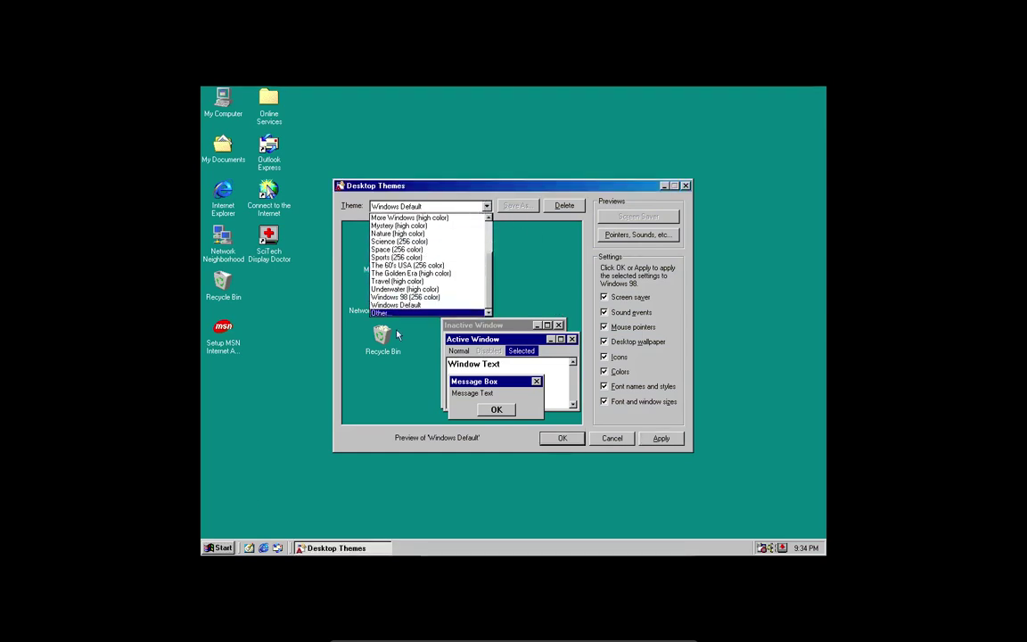
pyautogui.click(448, 226)
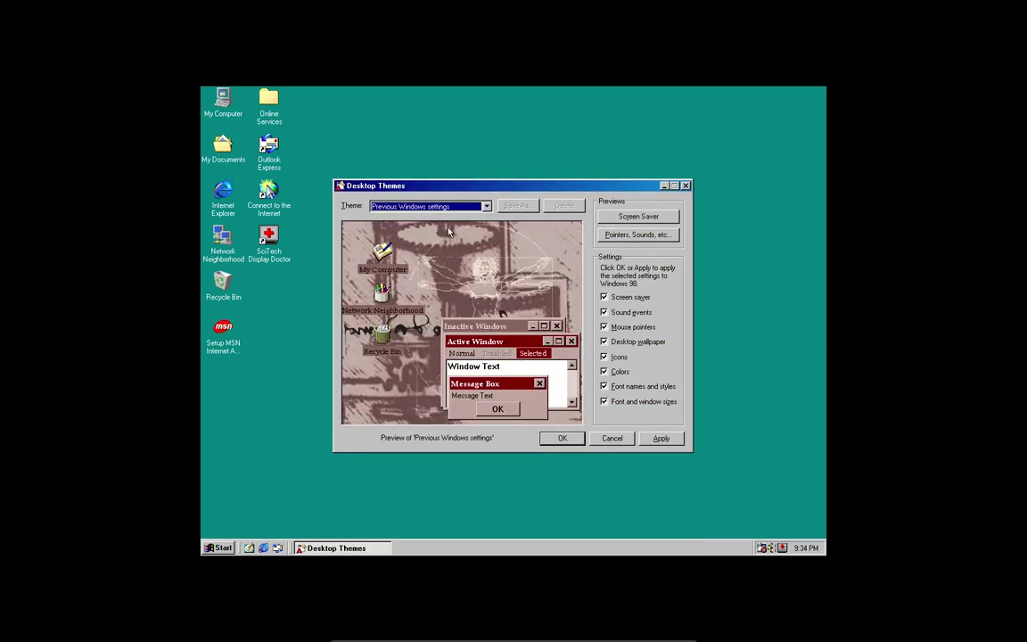
# Preview the Nature (high color) theme, and apply the Mystery (high color) desktop theme
pyautogui.click(403, 204)
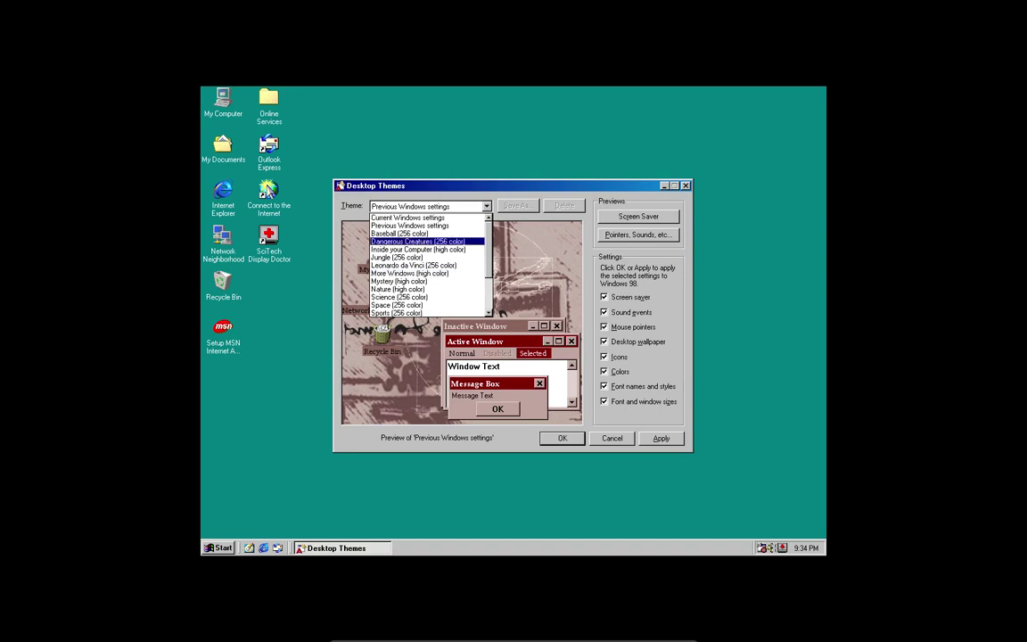
pyautogui.click(405, 290)
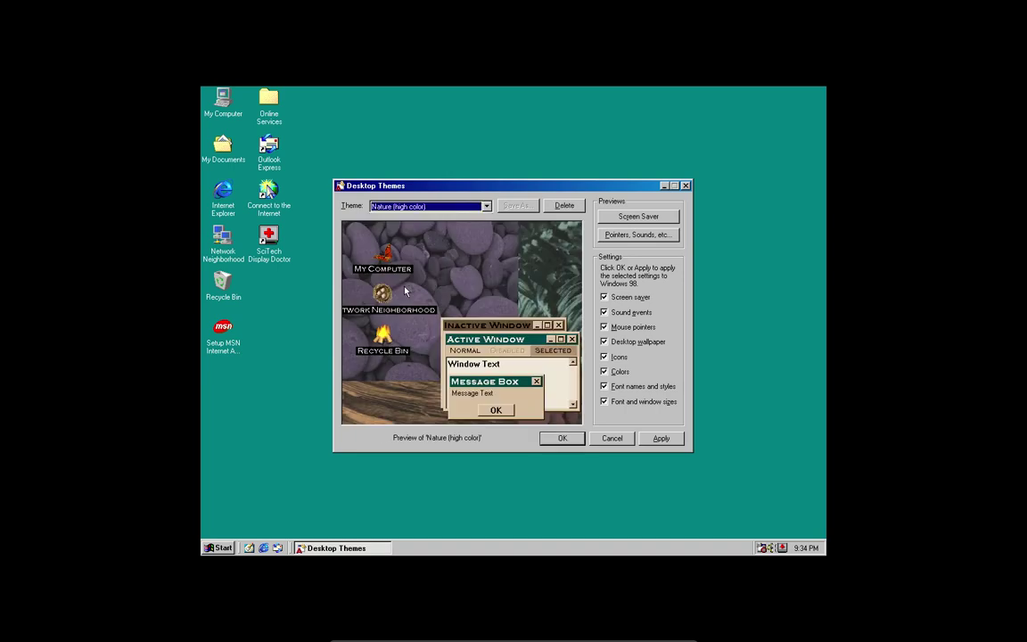
pyautogui.click(438, 208)
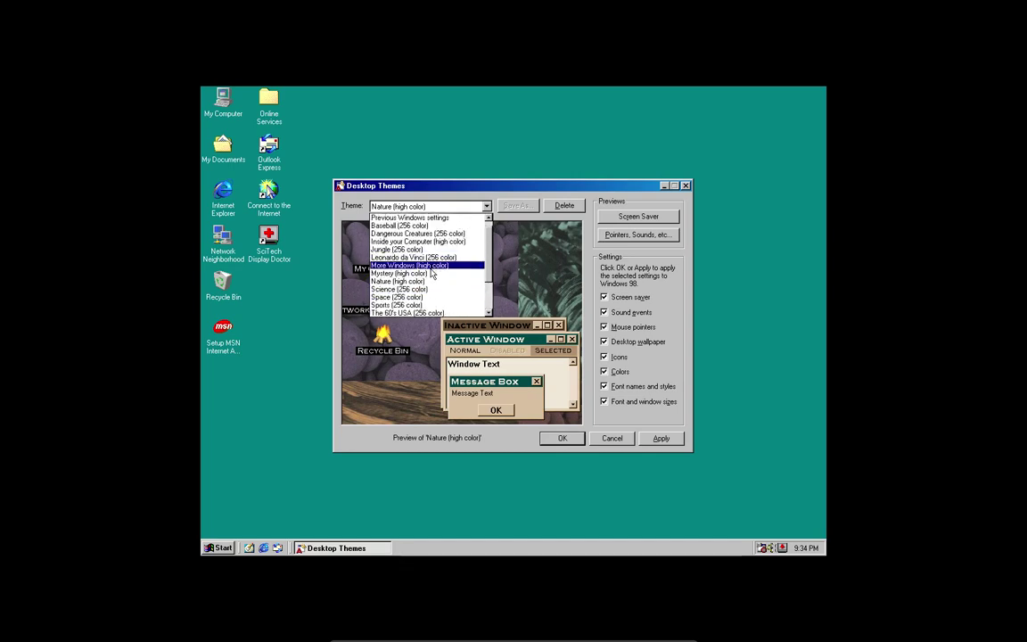
pyautogui.click(431, 273)
pyautogui.click(674, 438)
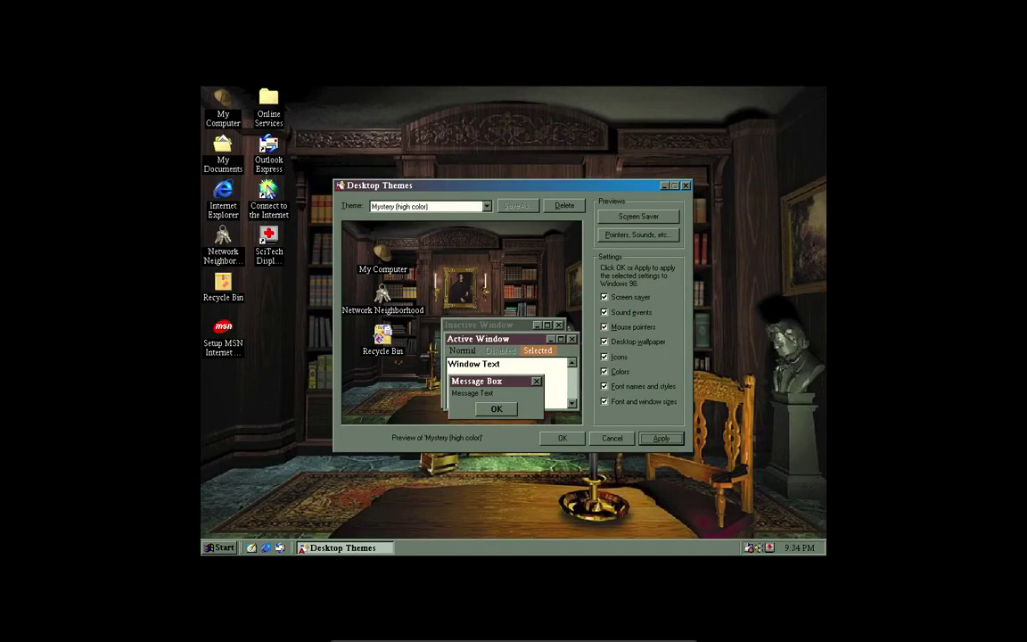
# Open WordPad from the Accessories with a blank document
pyautogui.click(220, 547)
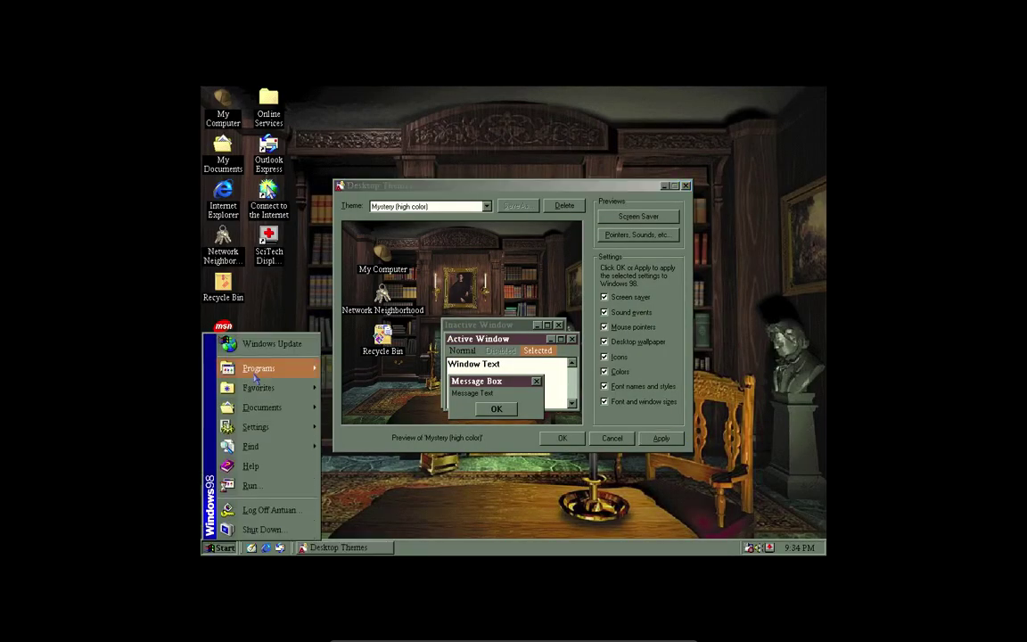
pyautogui.moveTo(258, 368)
pyautogui.moveTo(357, 365)
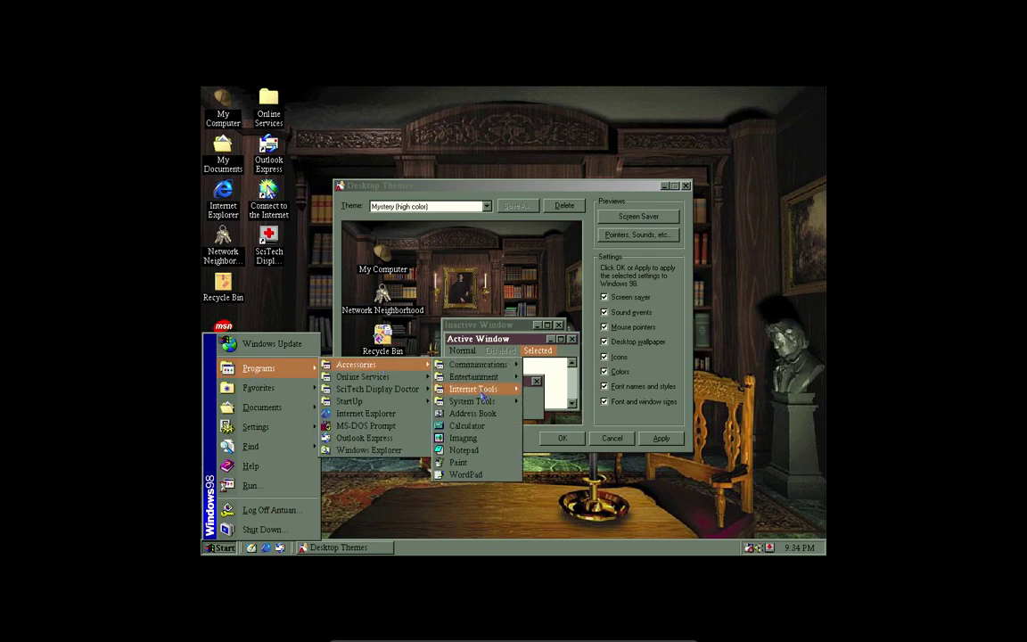
pyautogui.click(491, 475)
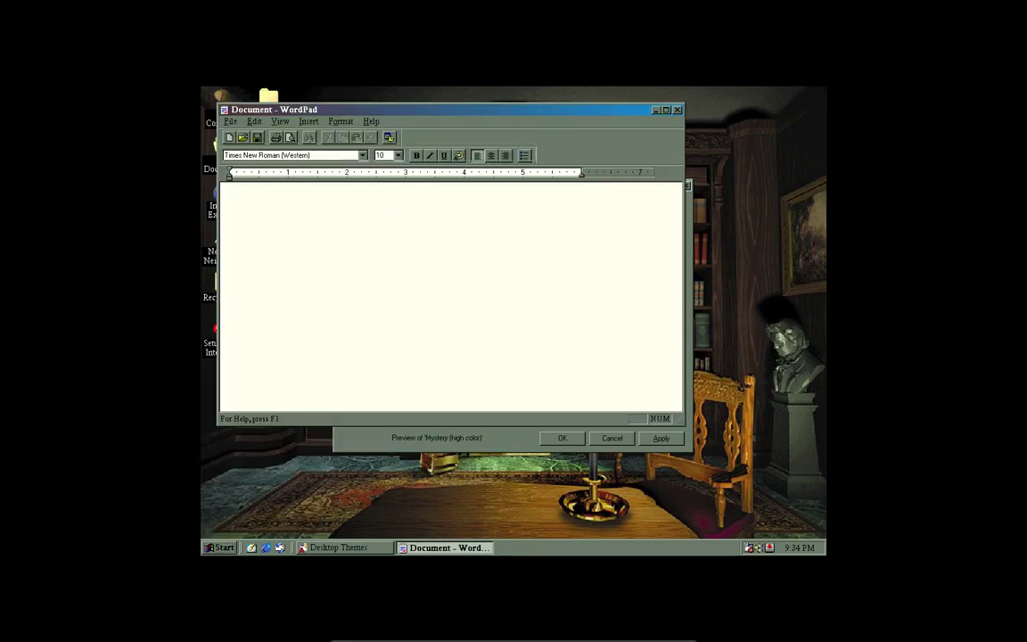
# Set the font size to 28 and write "thank you for watching this short video of windows" in the blank document
pyautogui.click(398, 155)
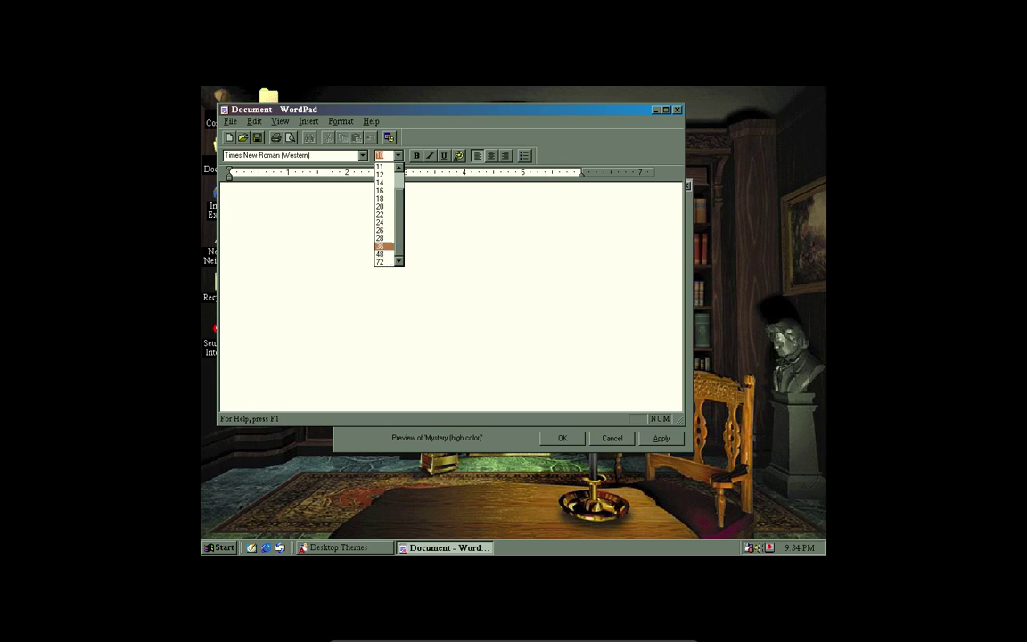
pyautogui.click(392, 237)
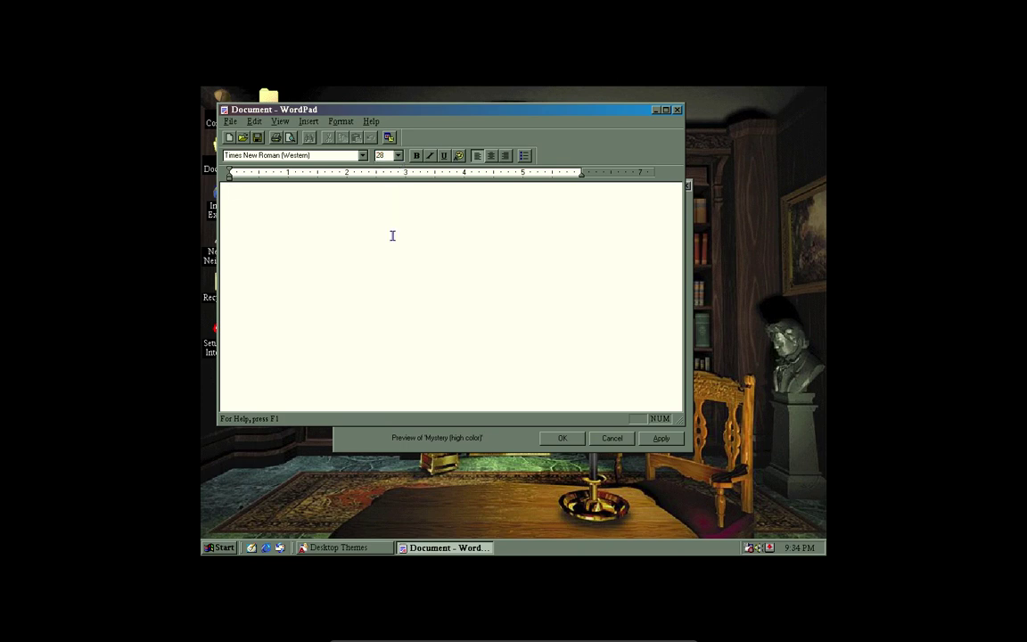
pyautogui.write('thank you for wat')
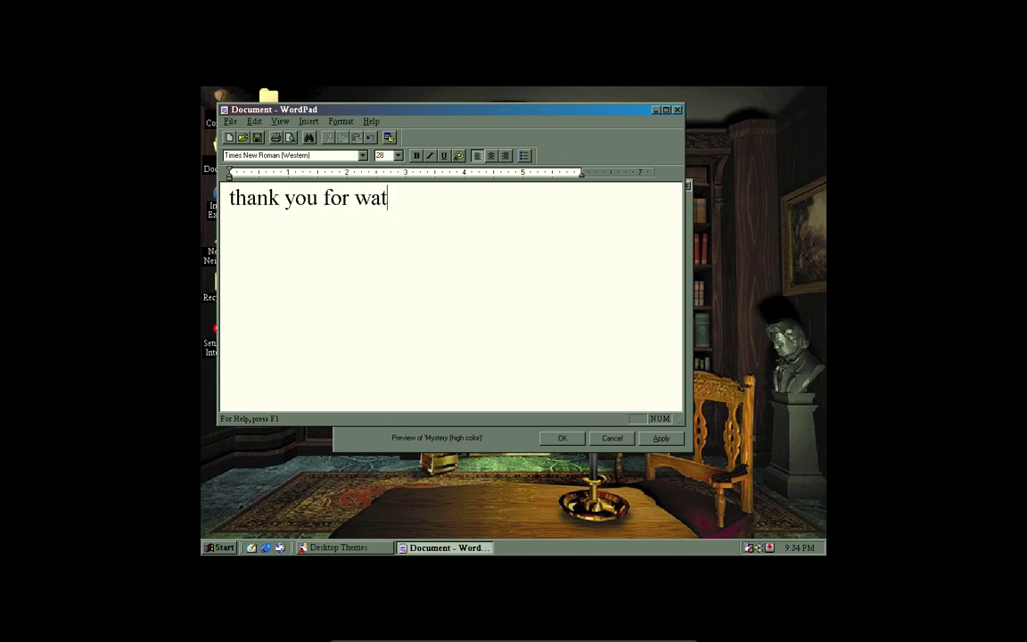
pyautogui.write('ching this short')
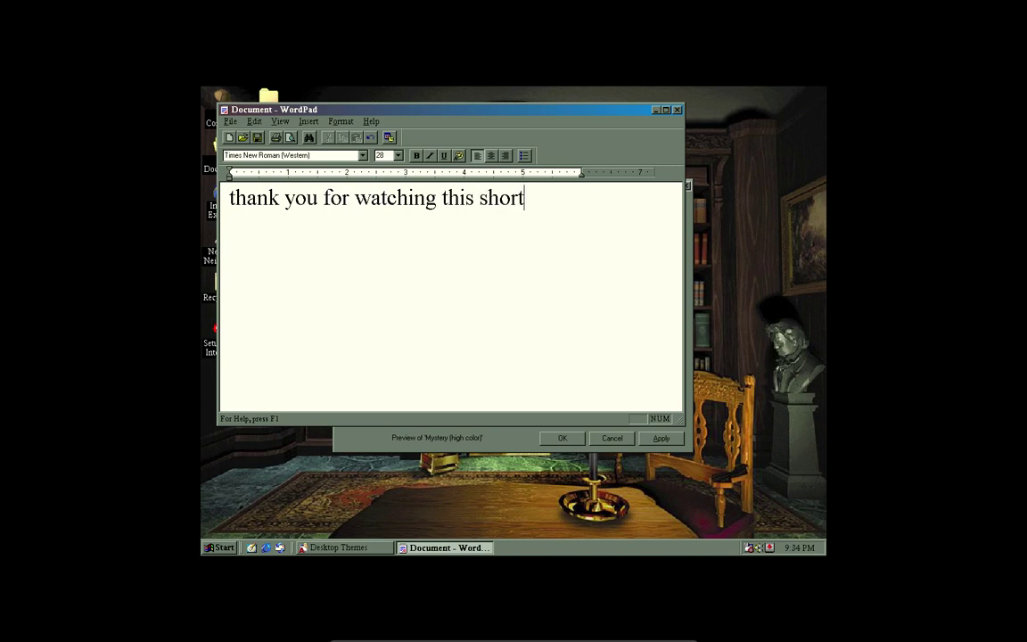
pyautogui.write(' video of windows')
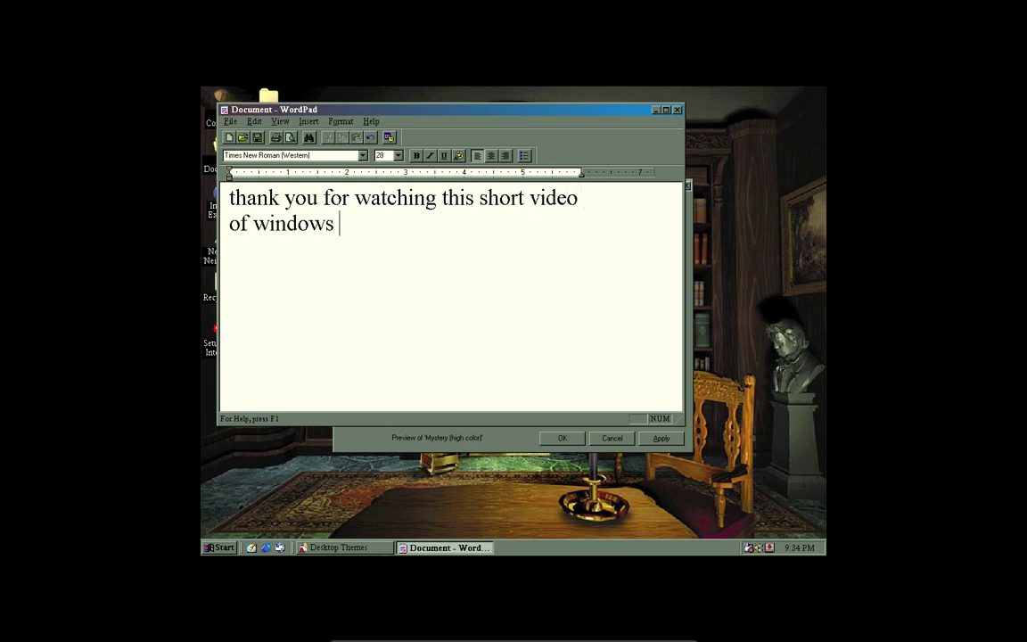